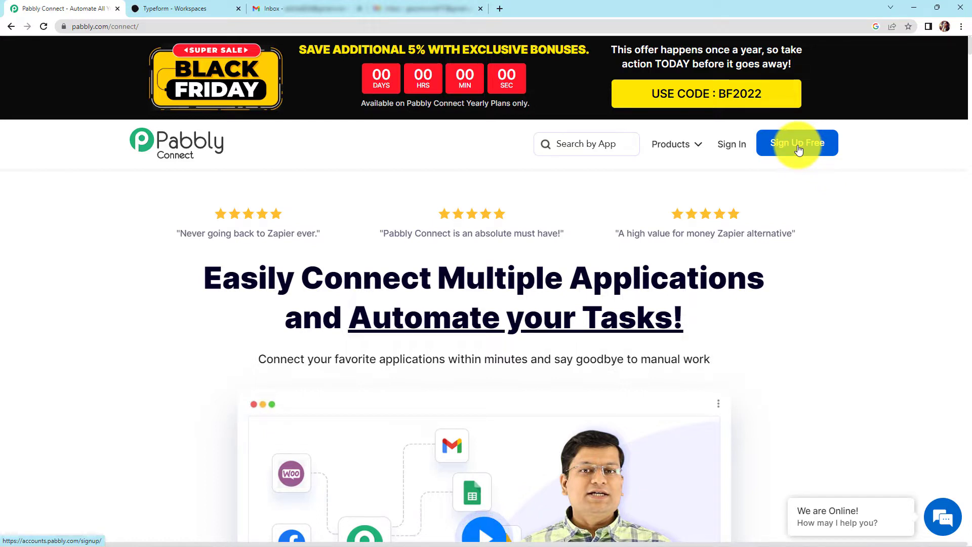
- Open the Pabbly Connect dashboard from the Pabbly account's apps page
click(732, 147)
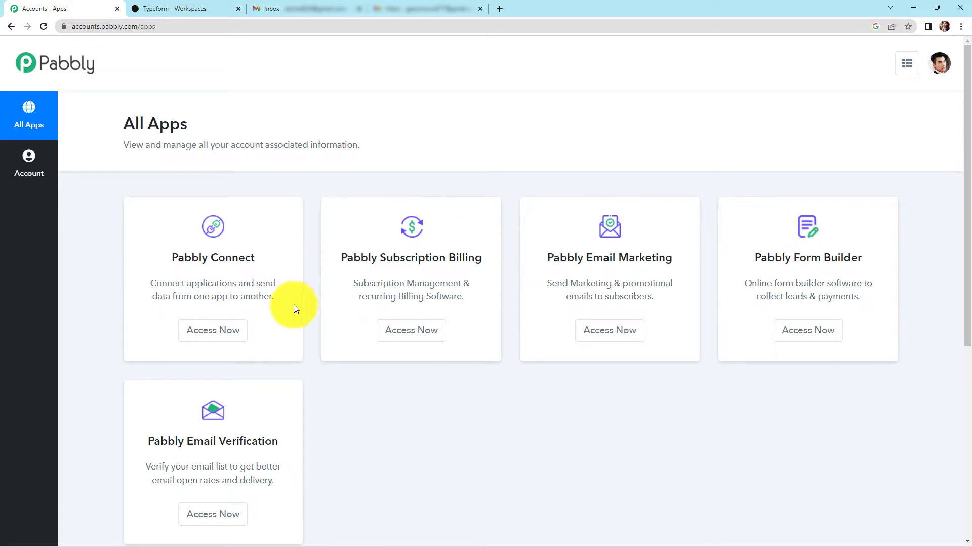
click(236, 329)
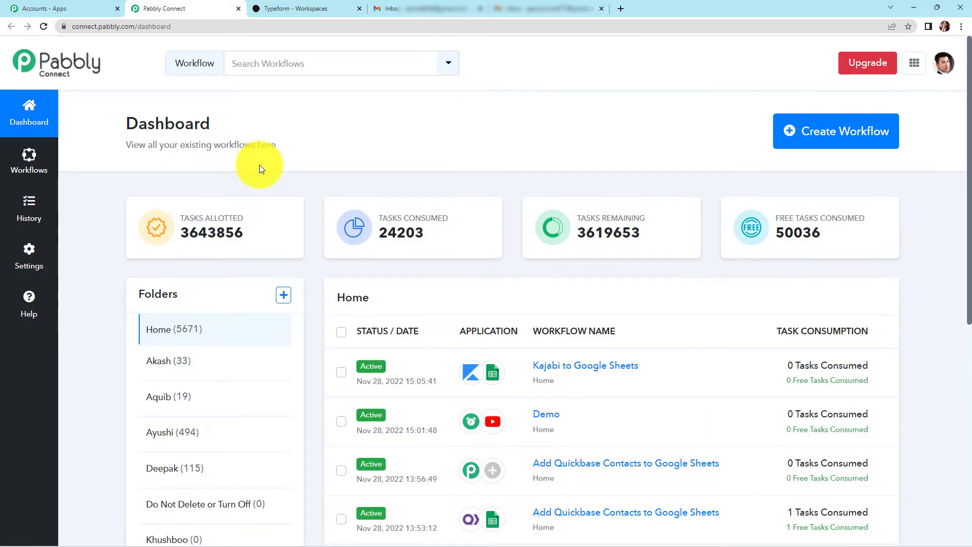
- Create a workflow named 'Get Email Notifications or Send Follow-ups to Typeform Respondents'
click(813, 135)
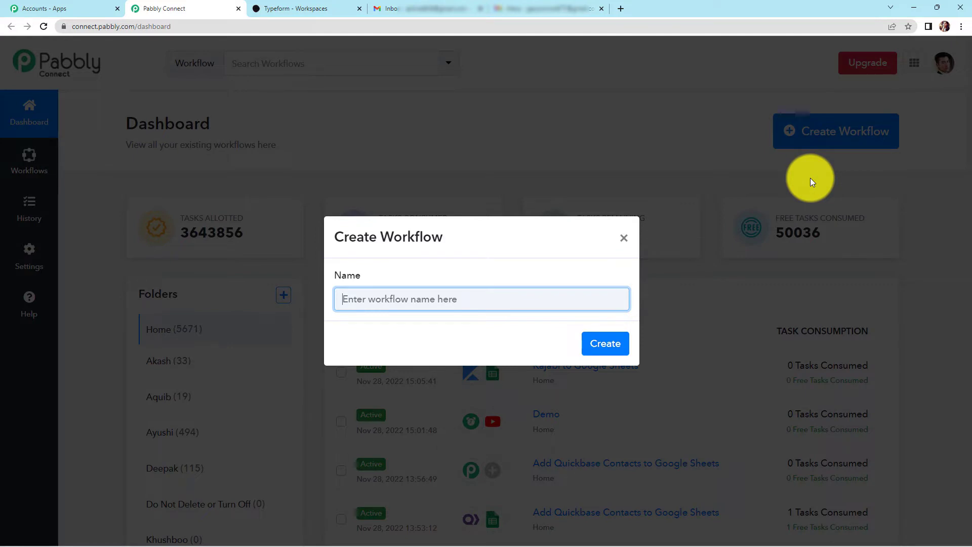
key(ctrl+v)
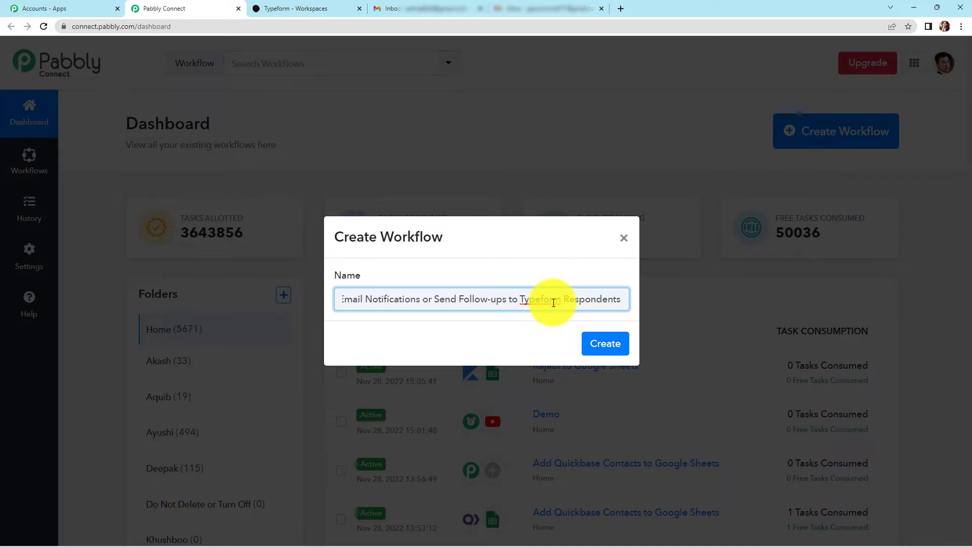
click(608, 345)
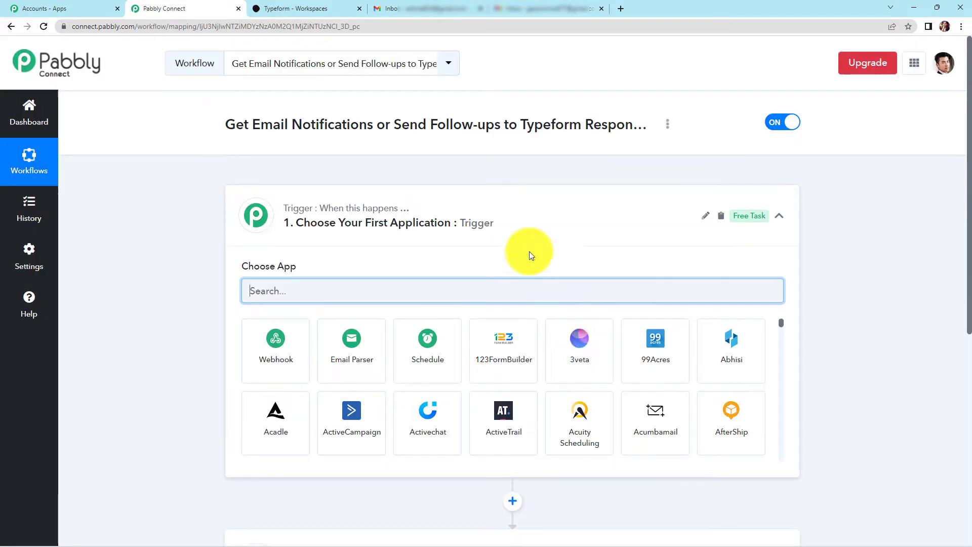
- Set the trigger to Typeform with the New Entry event and begin connecting an account
scroll(495, 228, down, 3)
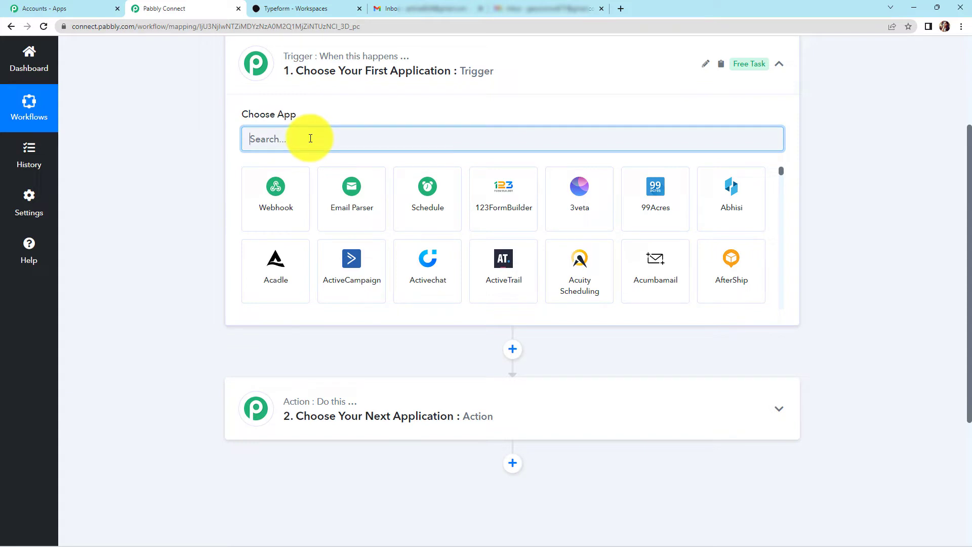
text(typeform)
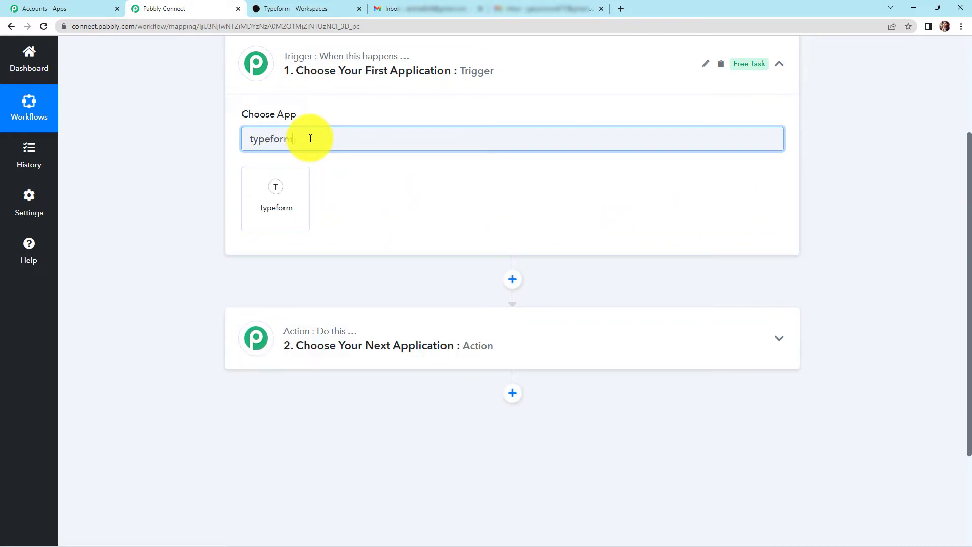
click(292, 194)
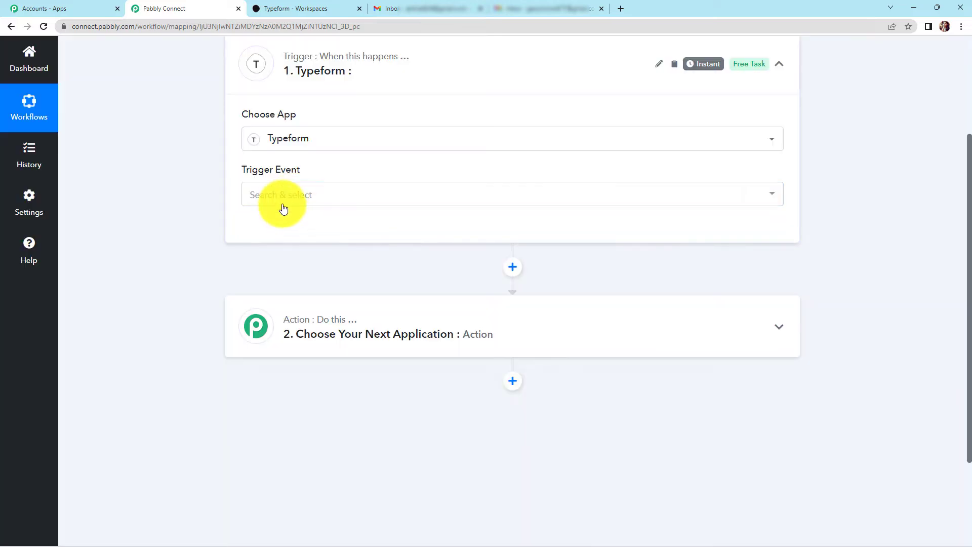
click(282, 205)
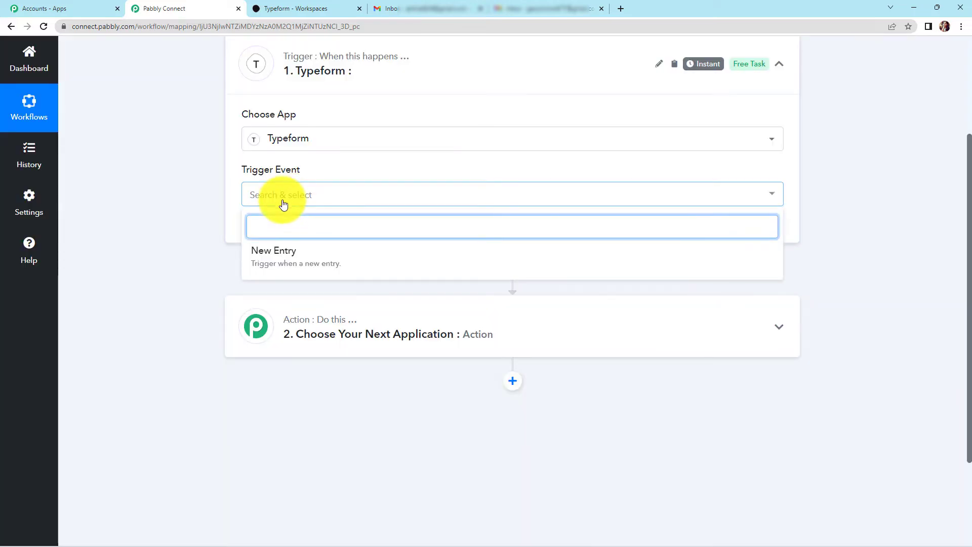
click(275, 261)
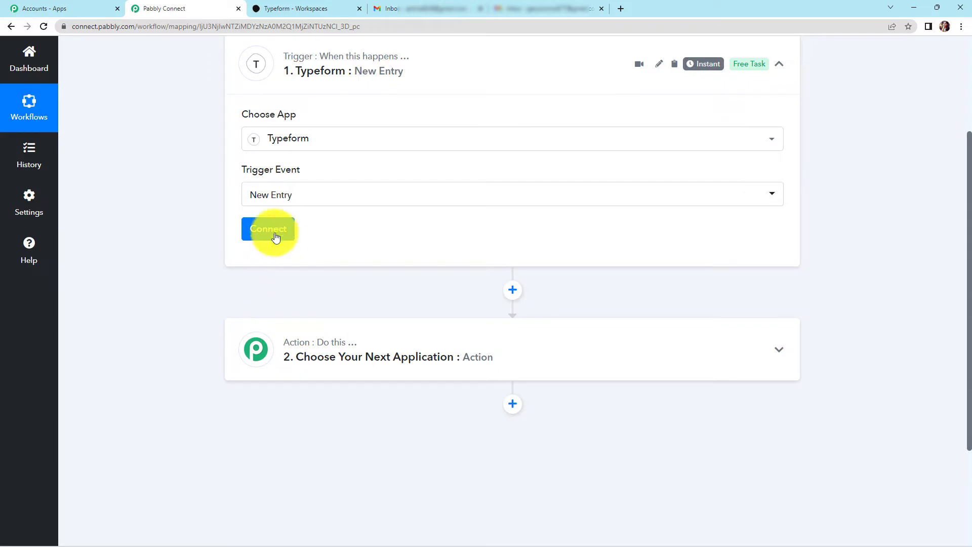
click(271, 229)
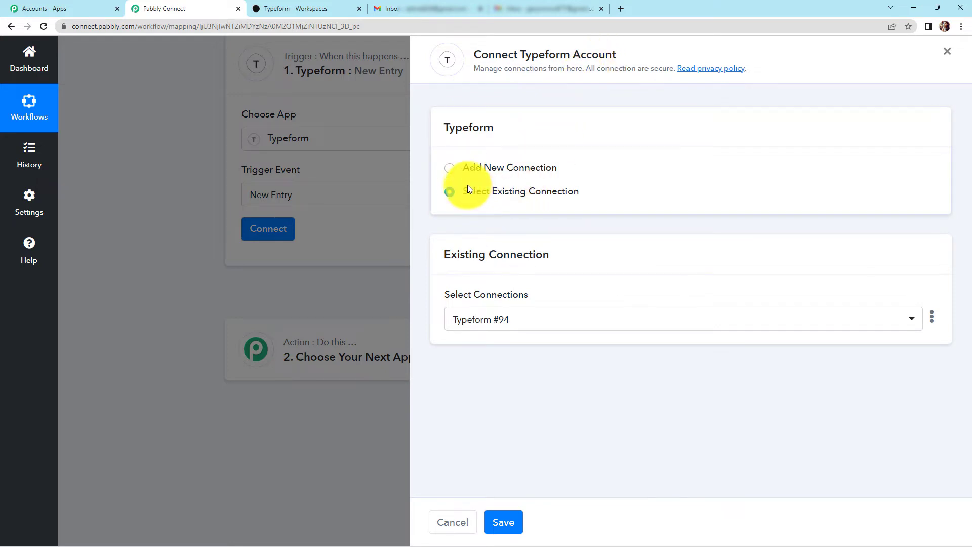
- Add a new Typeform connection and accept Typeform's access authorization
click(450, 170)
click(532, 310)
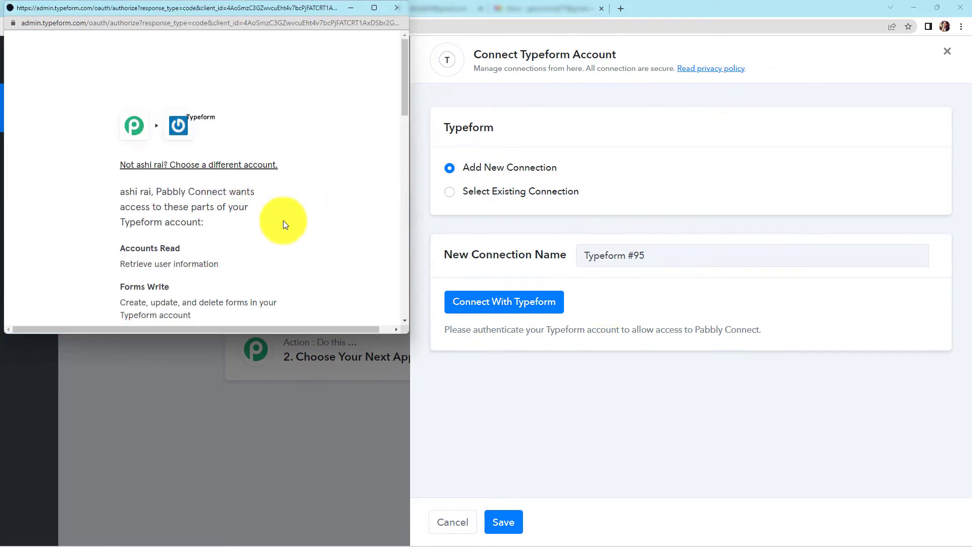
scroll(281, 224, down, 3)
scroll(284, 217, down, 10)
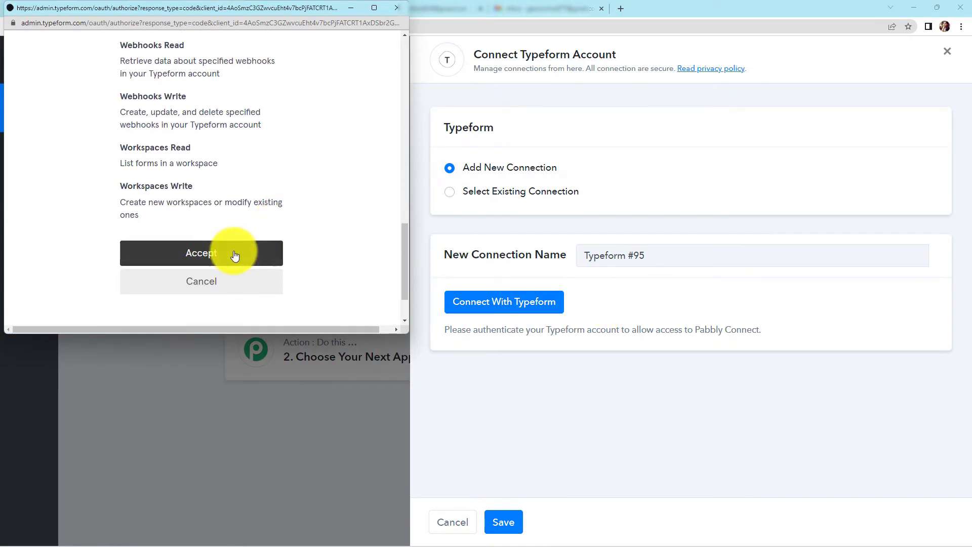
click(234, 252)
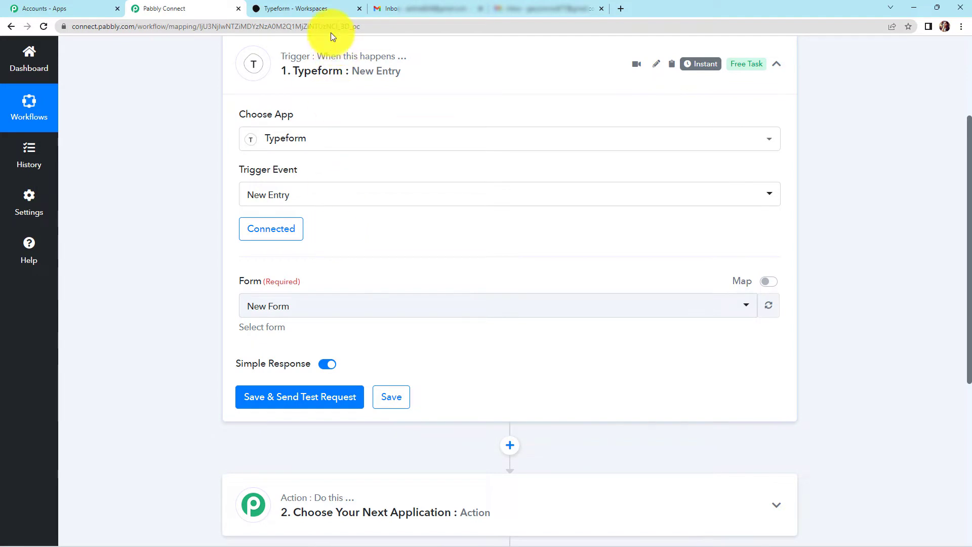
- Check New Form's questions in Typeform, then save the trigger with New Form and request a test
click(317, 9)
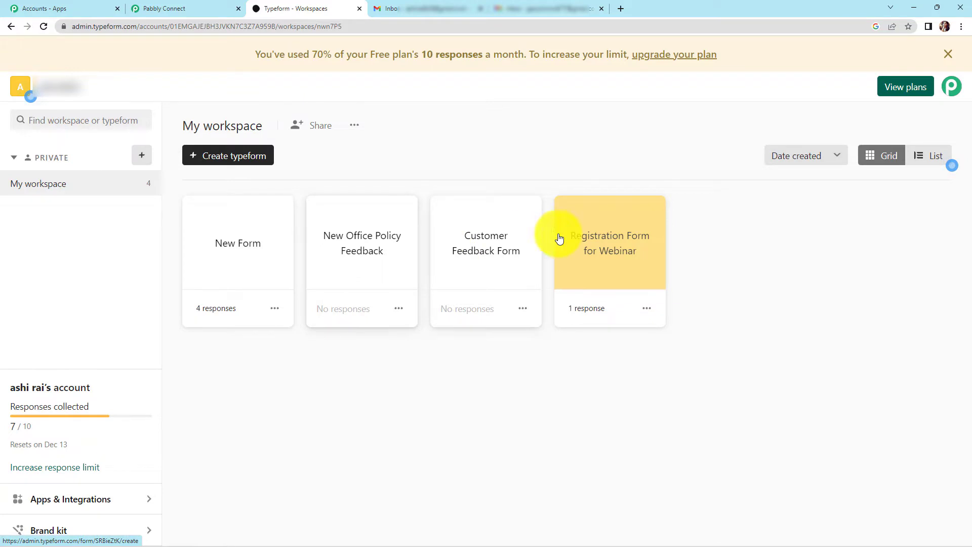
click(237, 271)
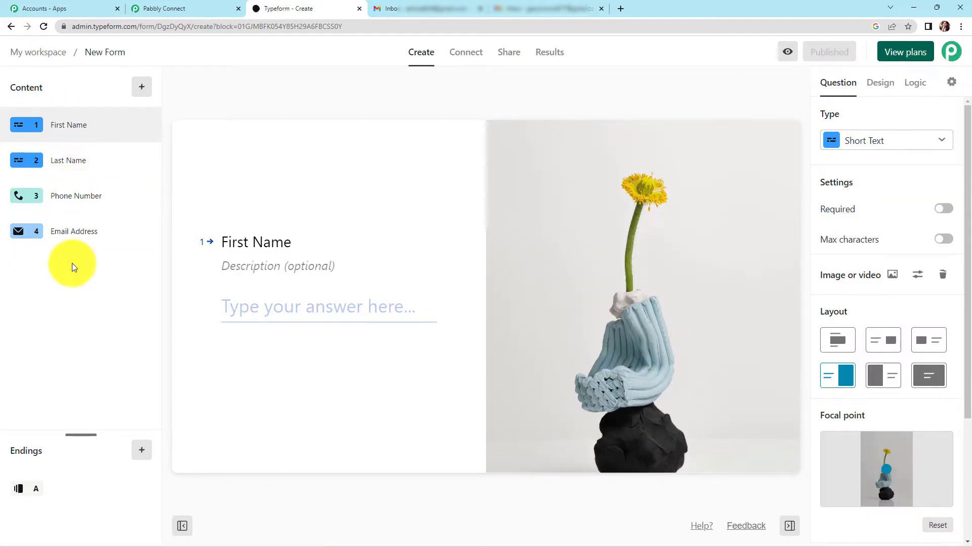
click(187, 3)
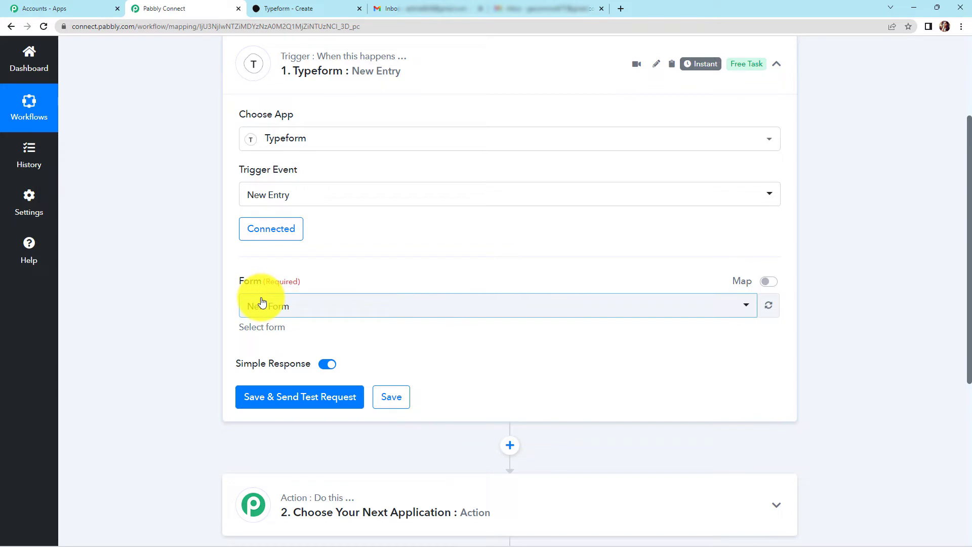
click(282, 397)
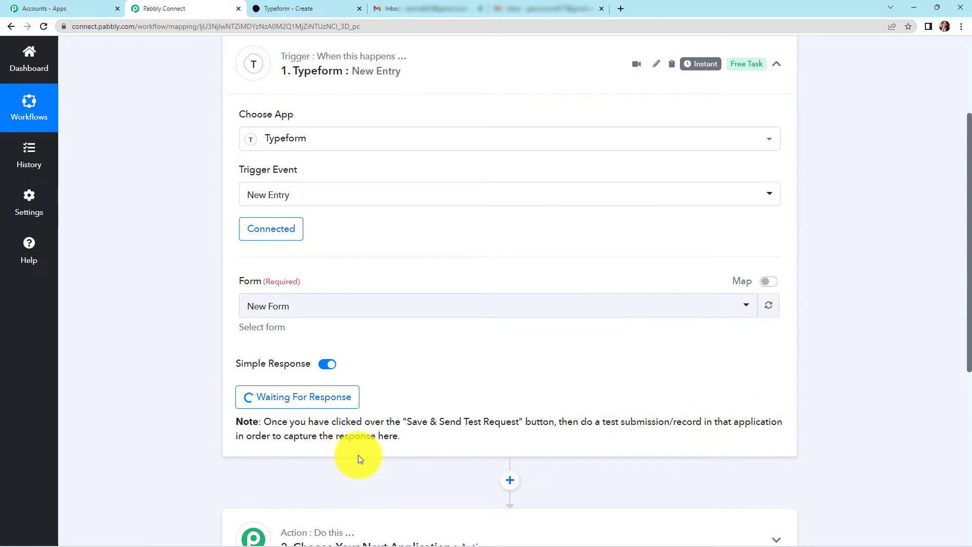
- Publish New Form and open its public link in a new browser tab
click(303, 6)
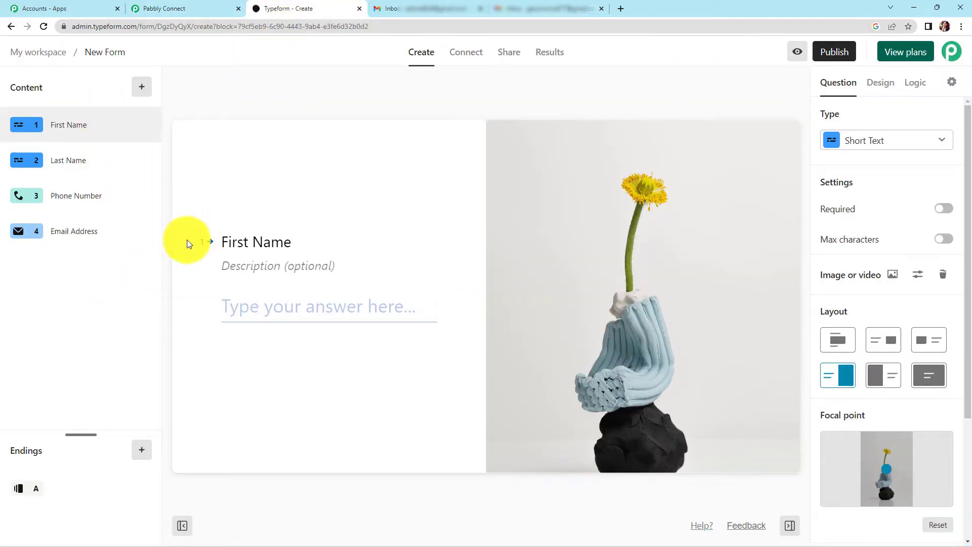
click(831, 52)
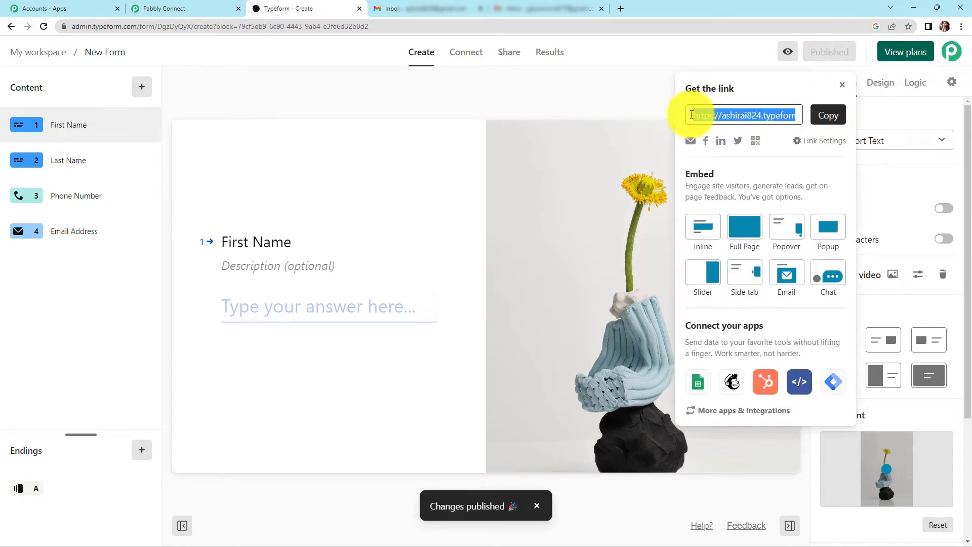
click(824, 115)
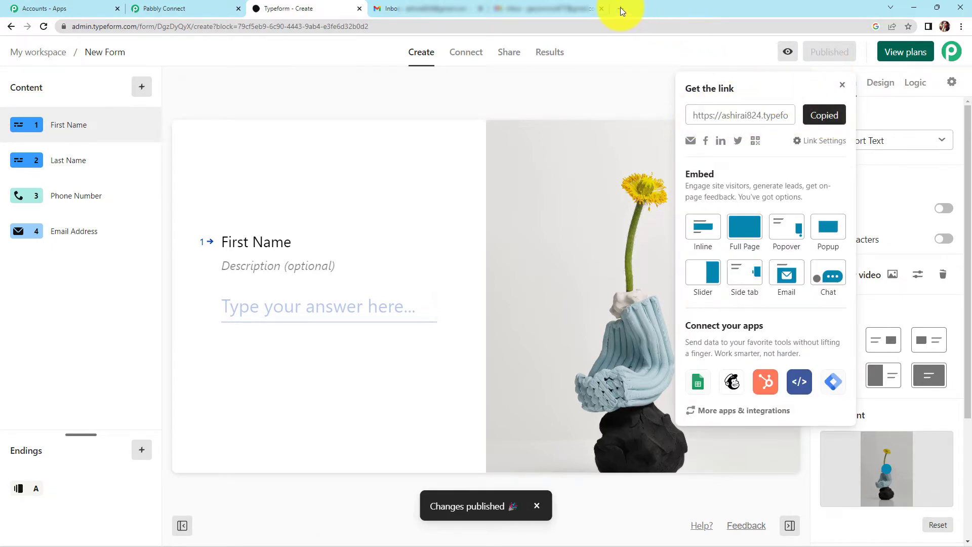
click(621, 9)
key(ctrl+v)
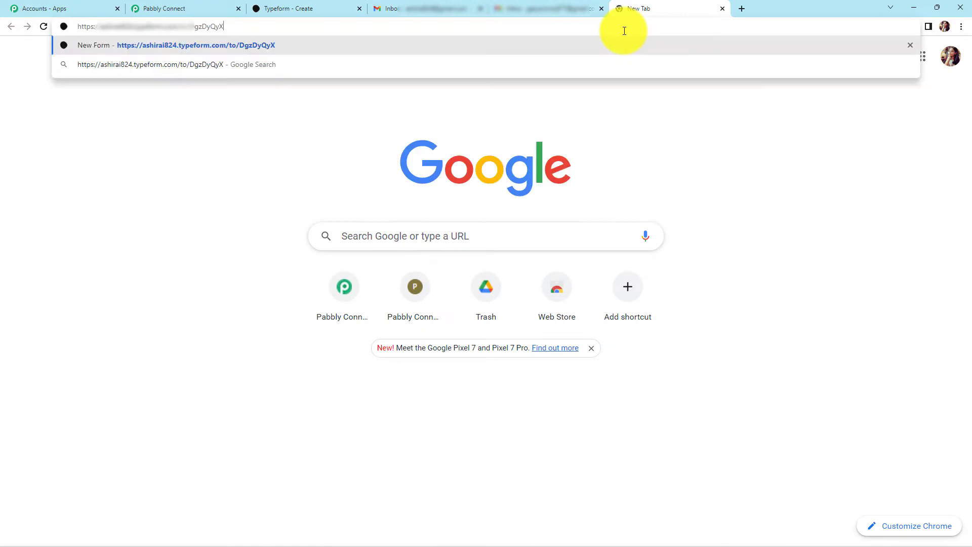
key(Return)
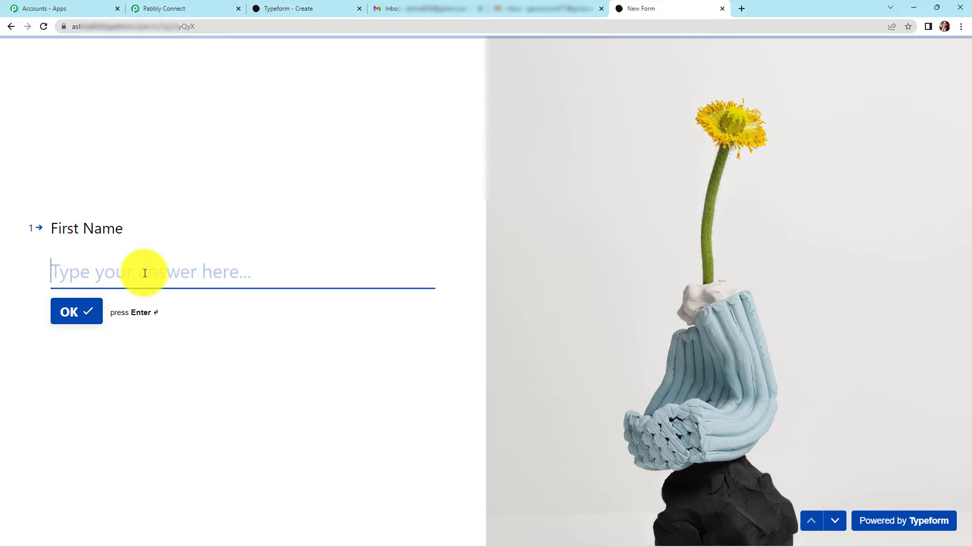
- Fill in a test first and last name, phone number and respondent e-mail, then submit
text(Dummy)
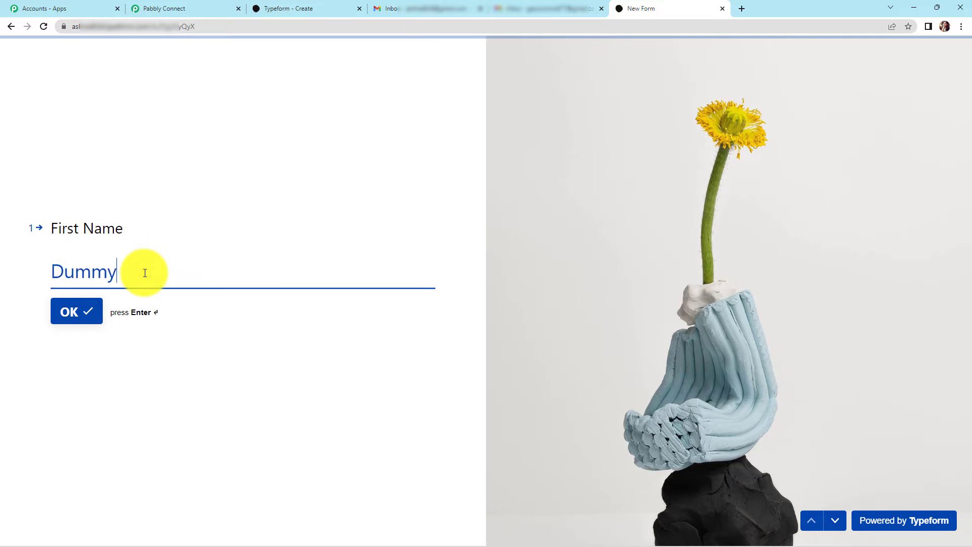
key(Return)
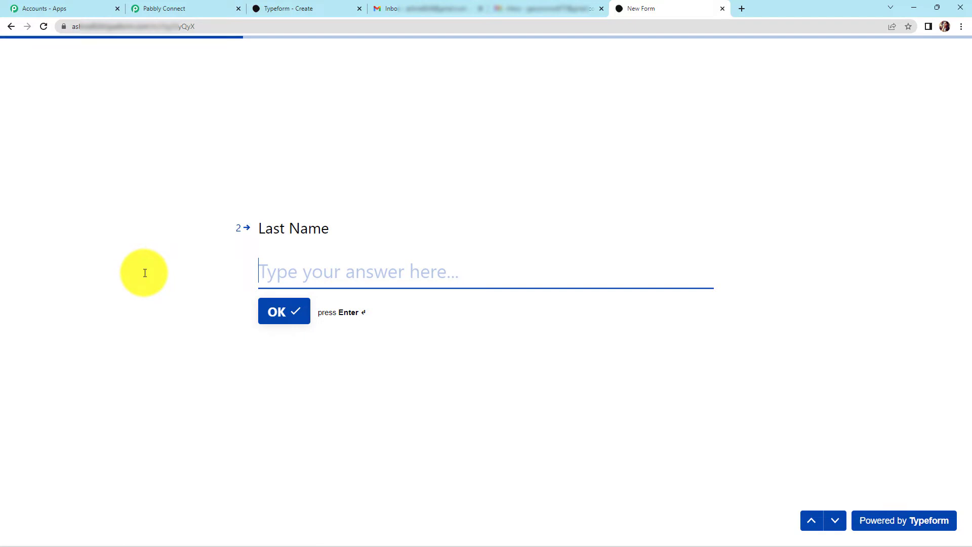
text(Zero)
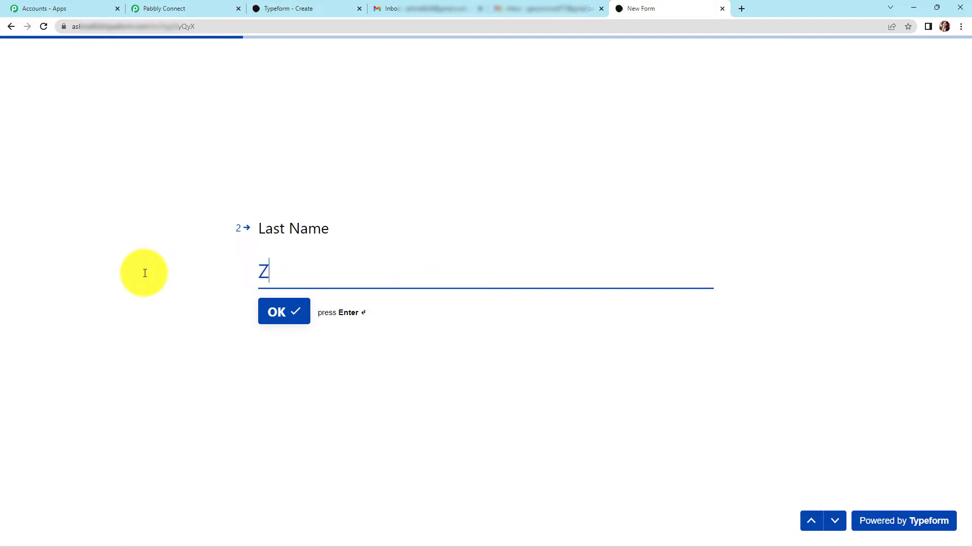
key(Return)
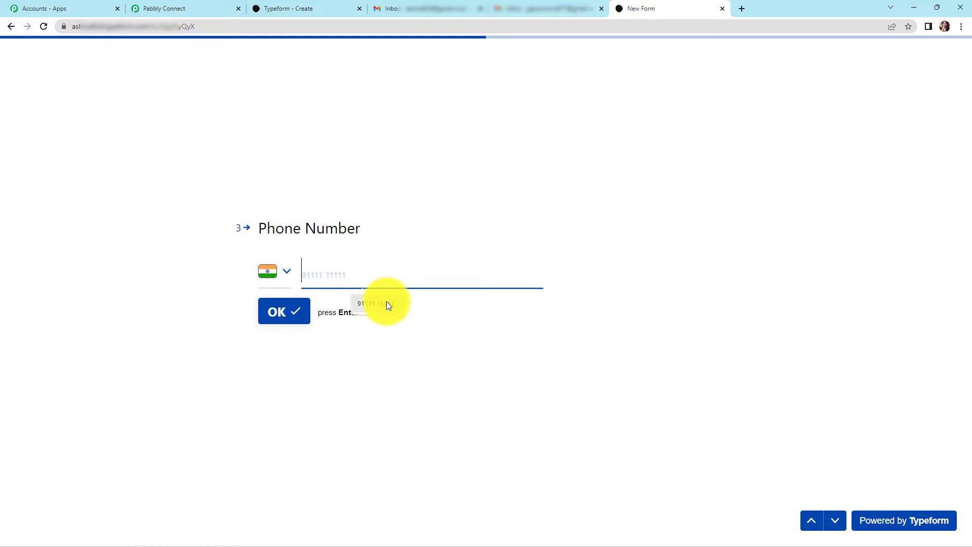
click(387, 304)
key(Return)
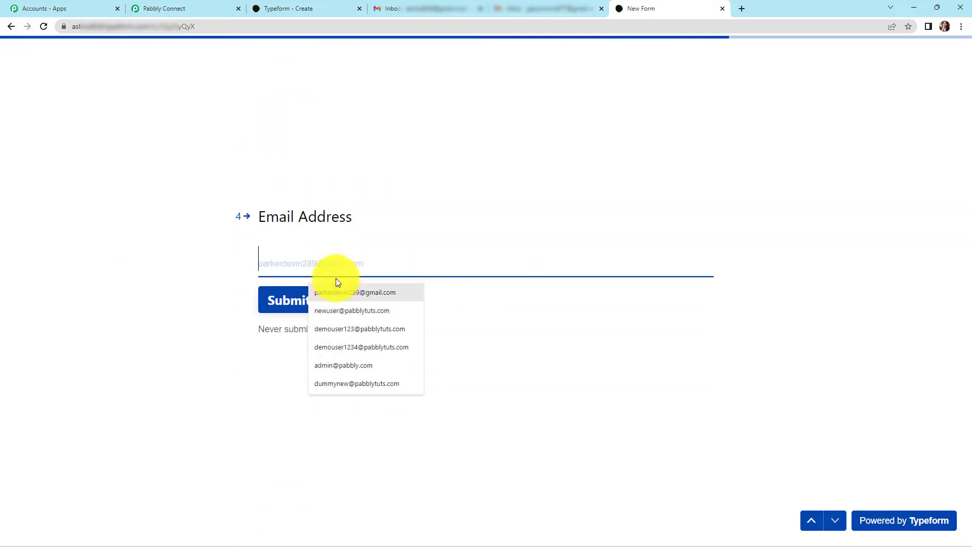
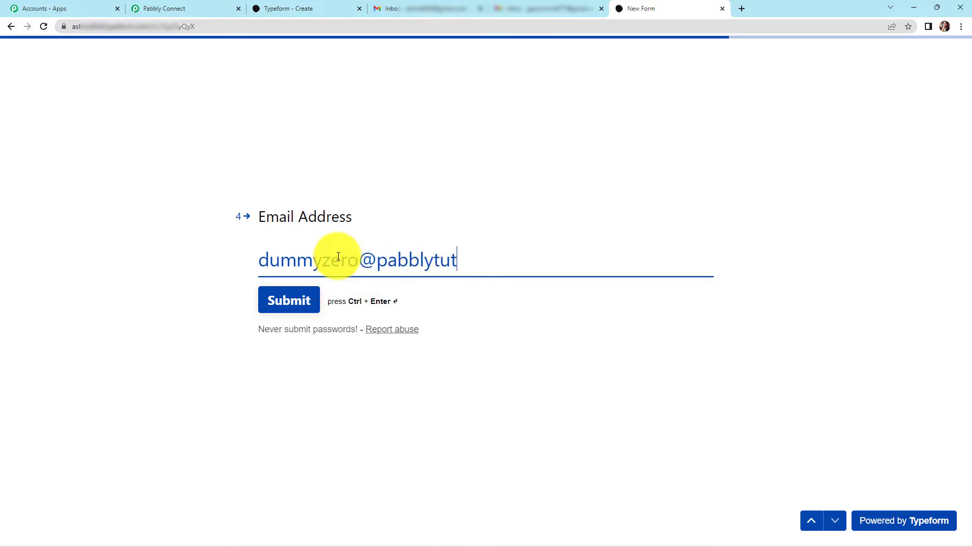
click(294, 311)
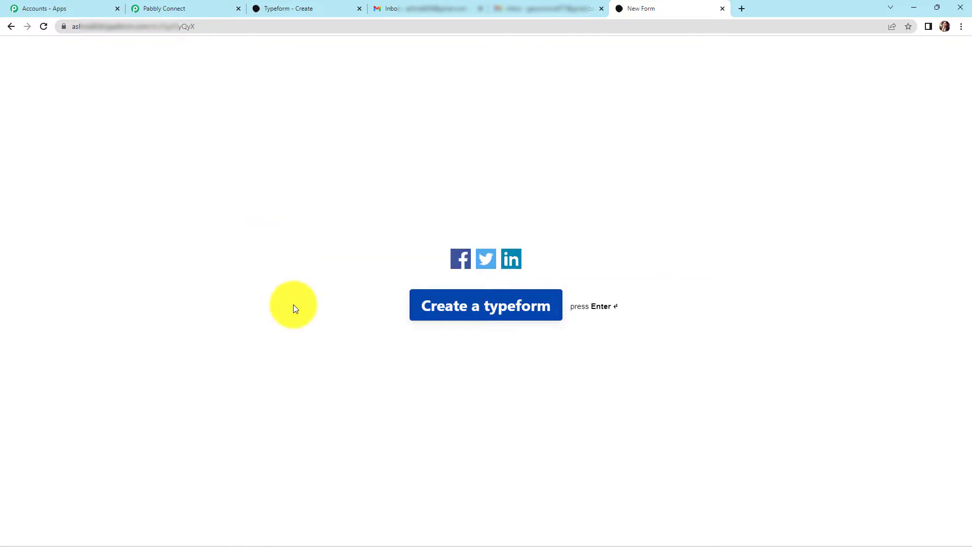
- Capture the submitted Typeform response in Pabbly Connect and review its answer fields
click(179, 10)
click(500, 320)
scroll(910, 319, down, 6)
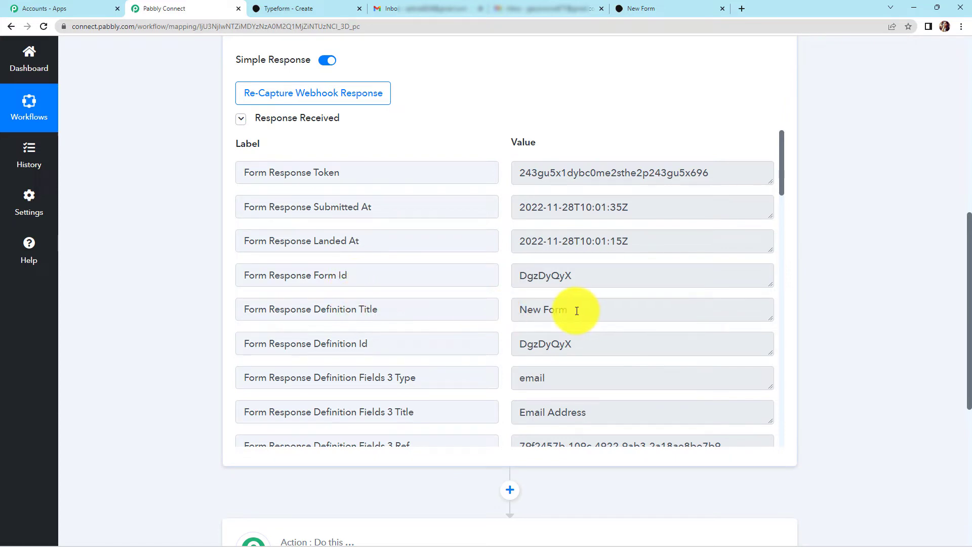
scroll(625, 312, down, 7)
scroll(625, 312, down, 9)
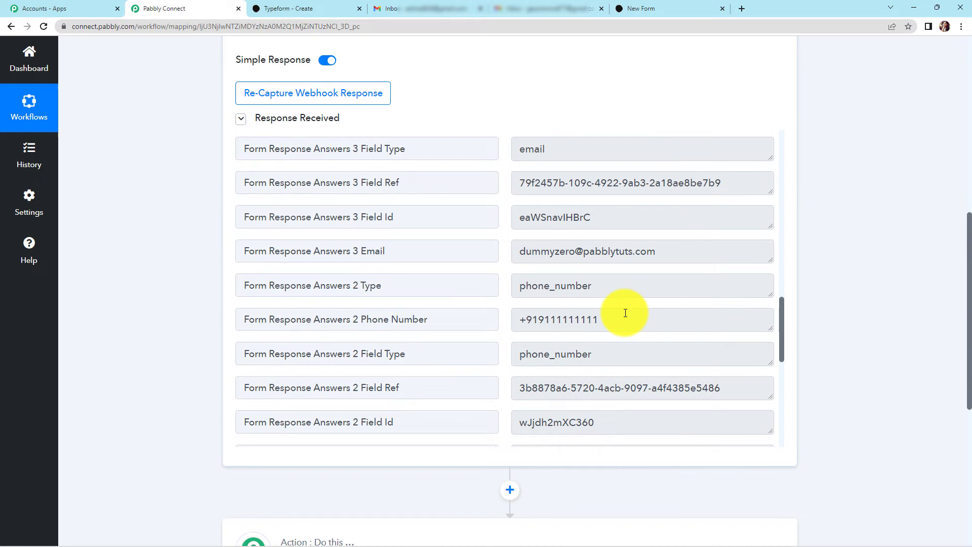
scroll(626, 313, down, 4)
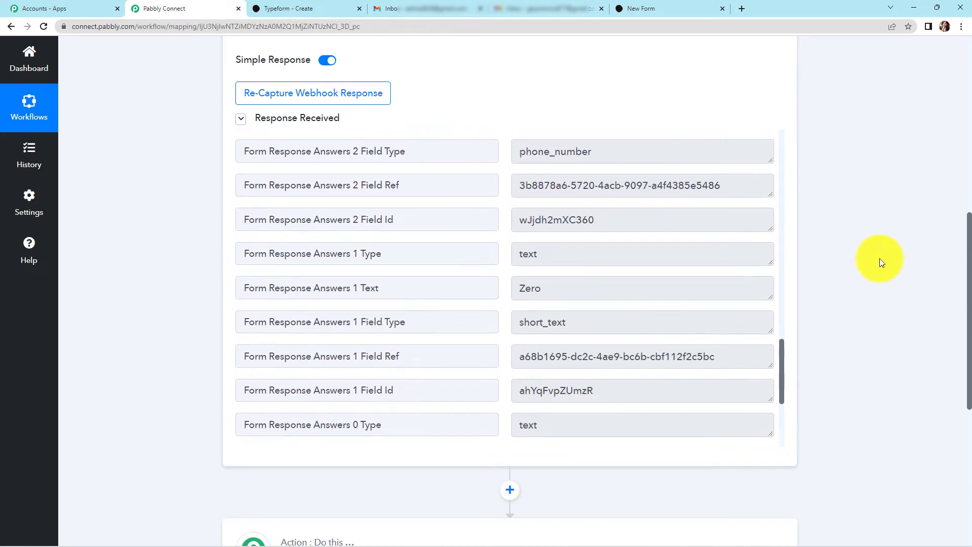
scroll(880, 258, down, 5)
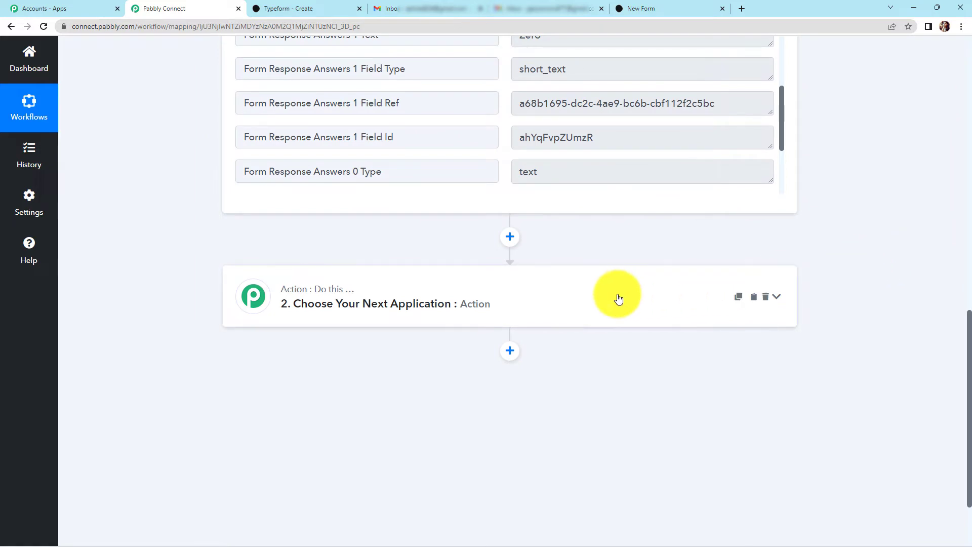
- Set the action step to Gmail with the Send Email event
click(618, 299)
click(432, 375)
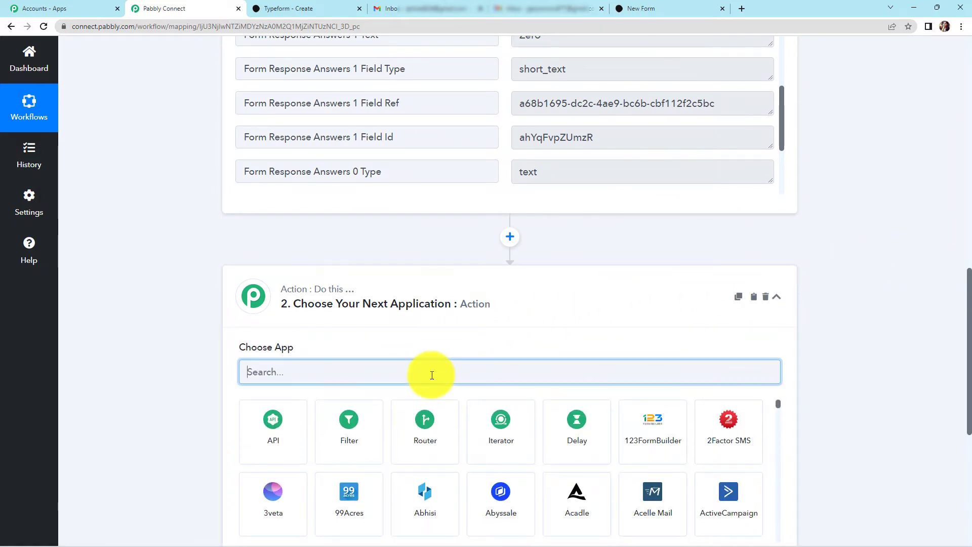
text(gmail)
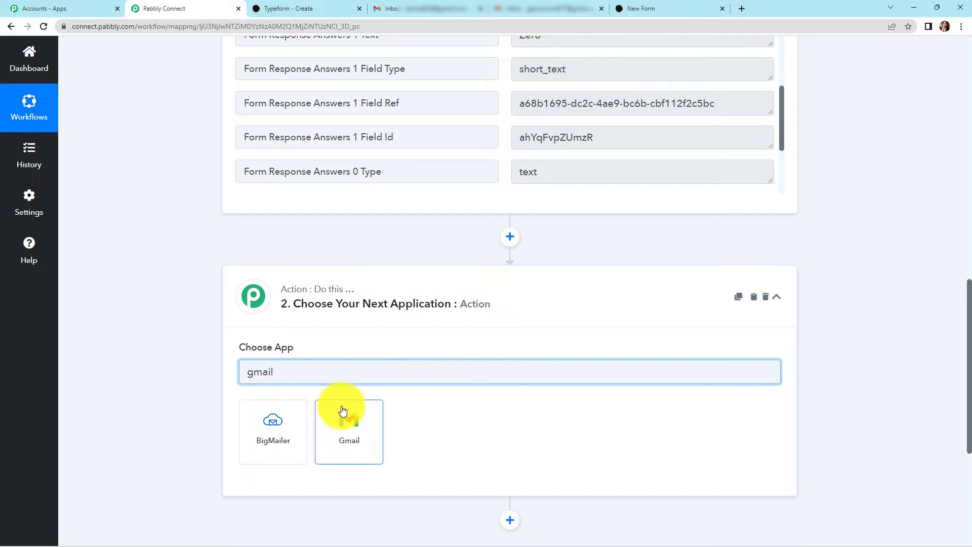
click(344, 414)
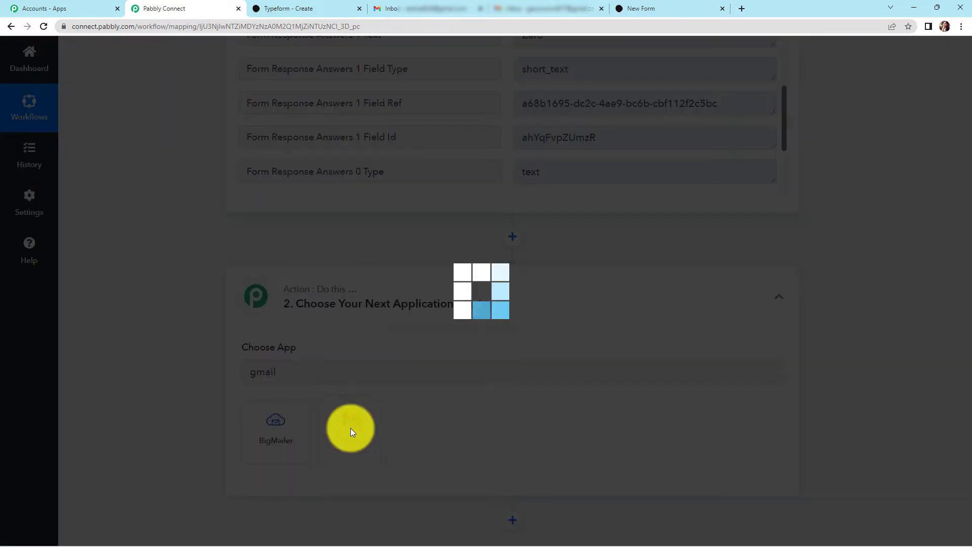
click(272, 428)
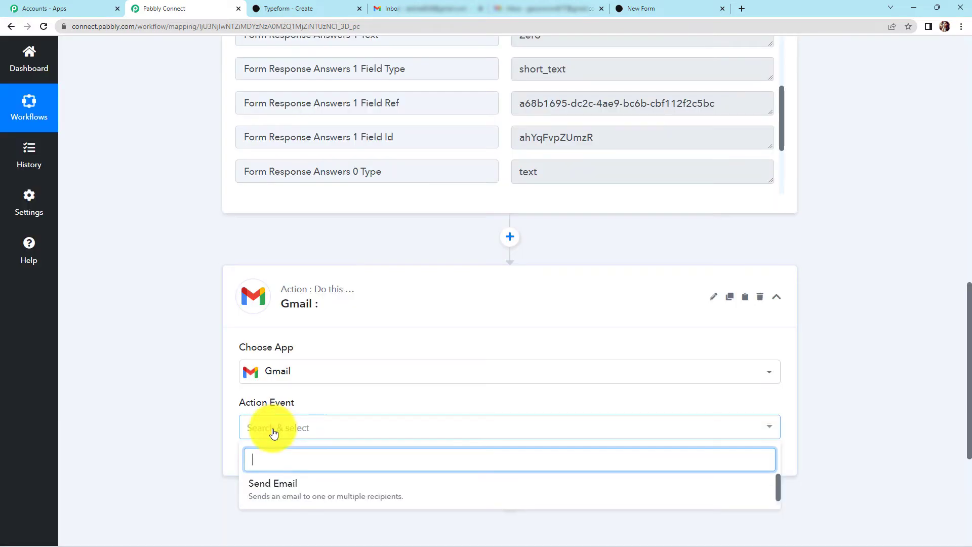
click(274, 494)
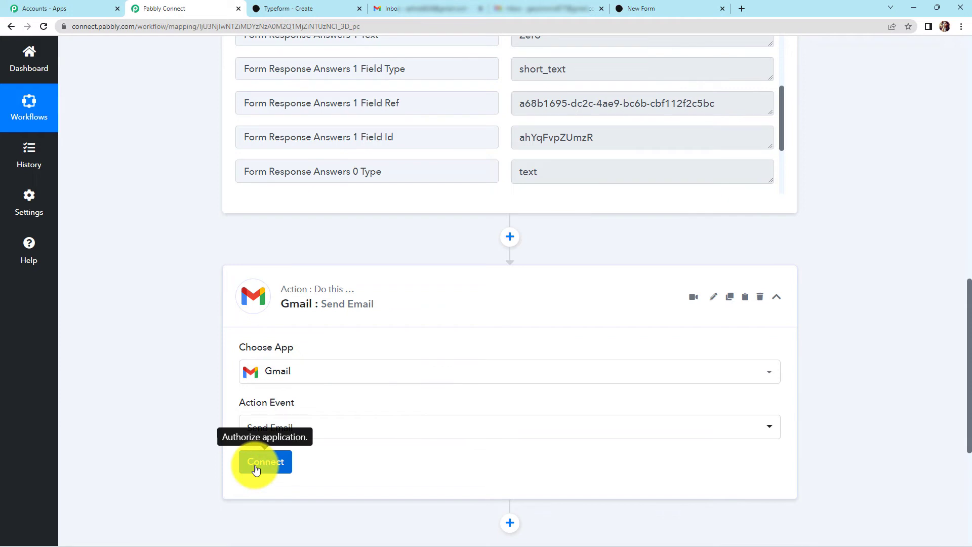
- Add a new Gmail connection by signing in with a Google account and granting access
click(264, 470)
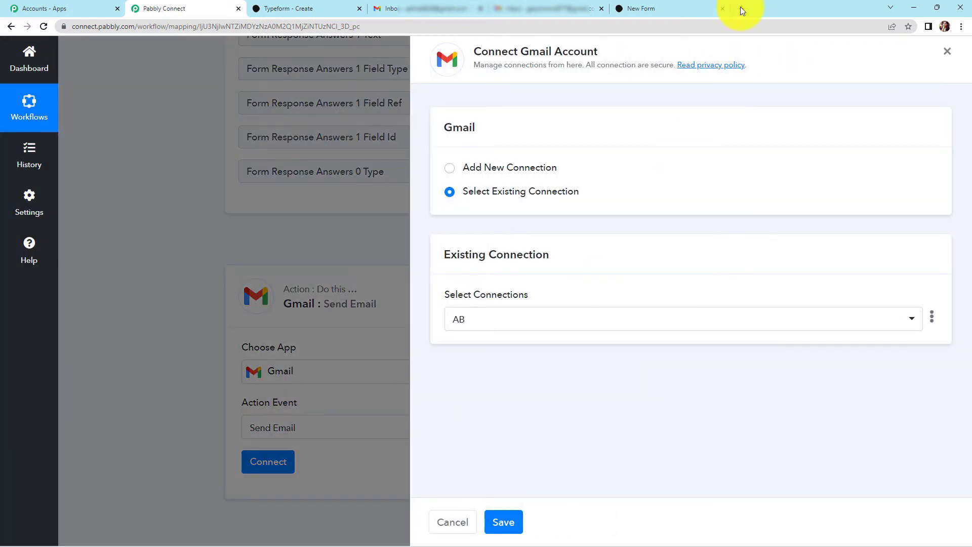
drag(522, 49, 622, 46)
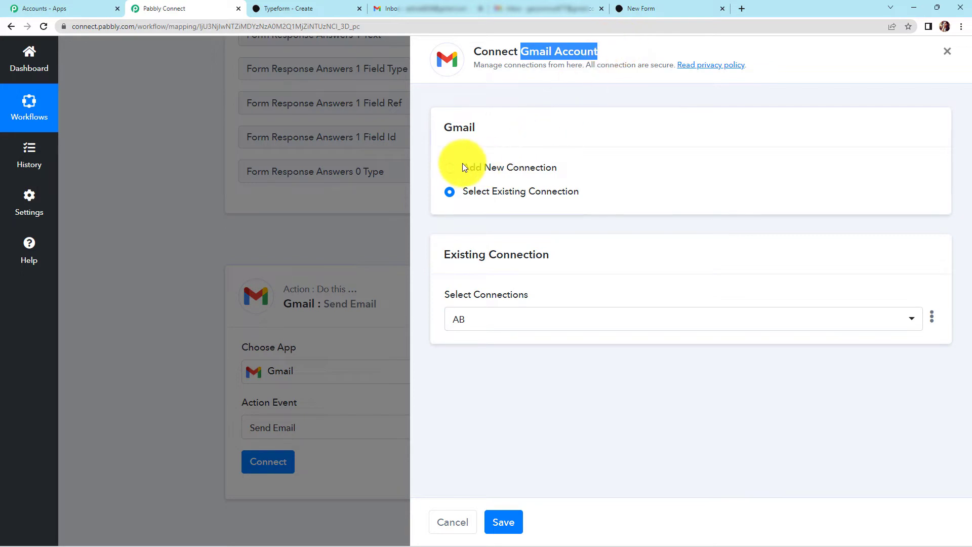
click(455, 174)
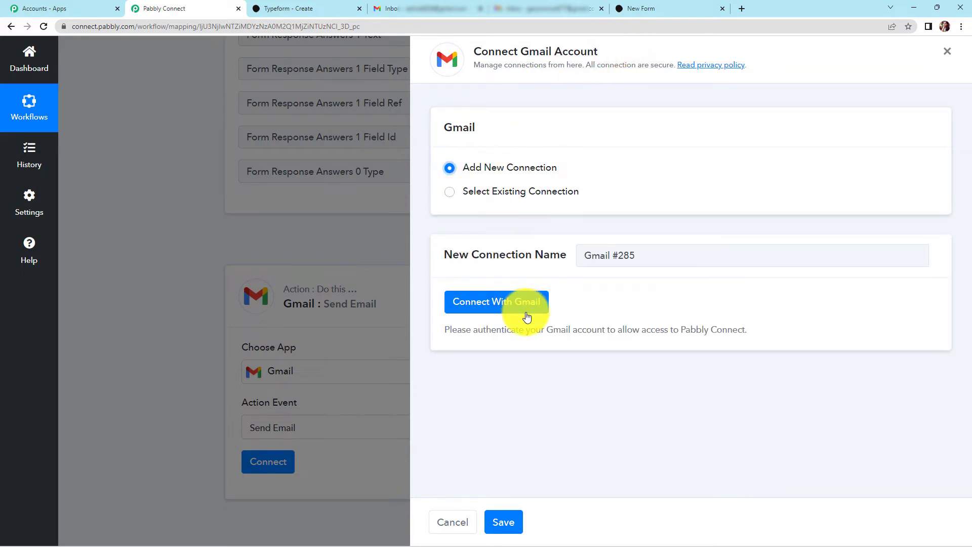
click(524, 302)
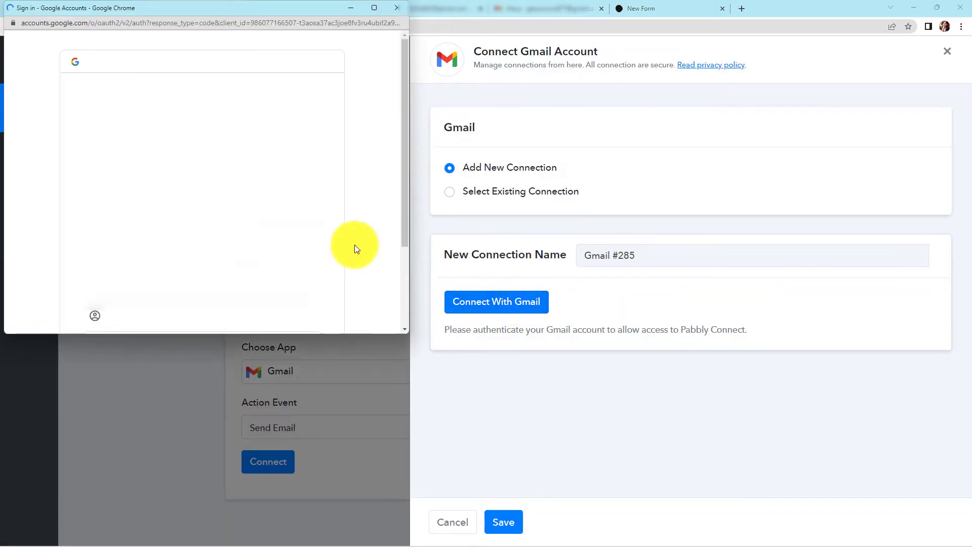
scroll(212, 213, down, 2)
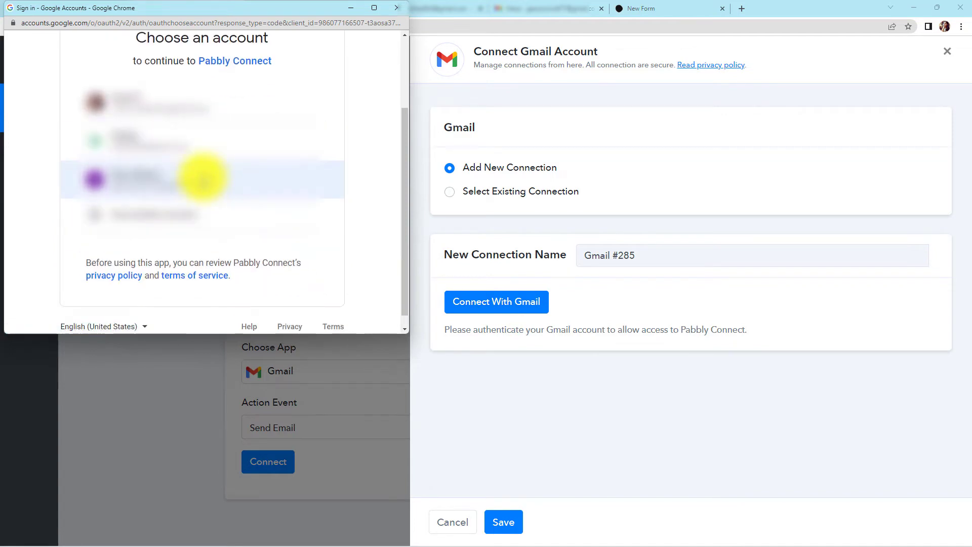
click(196, 190)
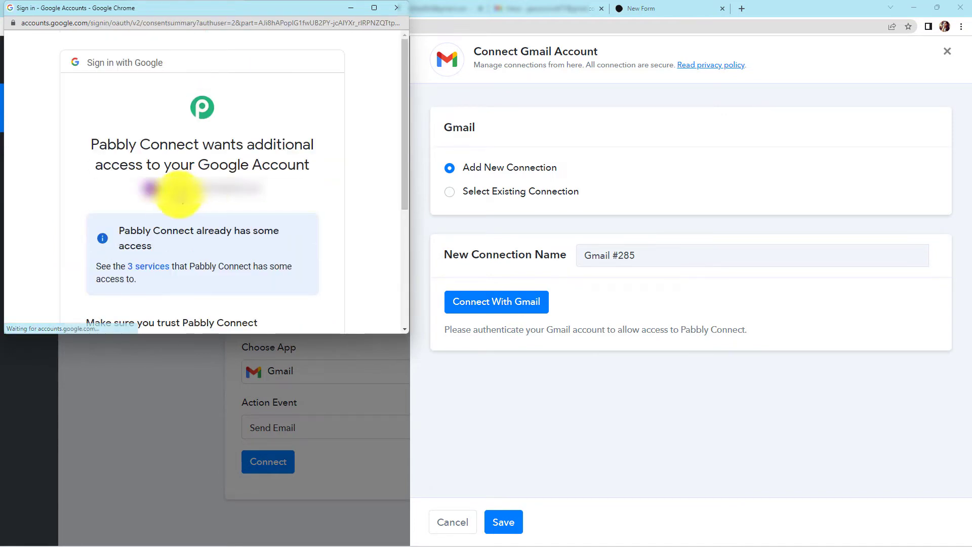
scroll(187, 236, down, 4)
click(263, 240)
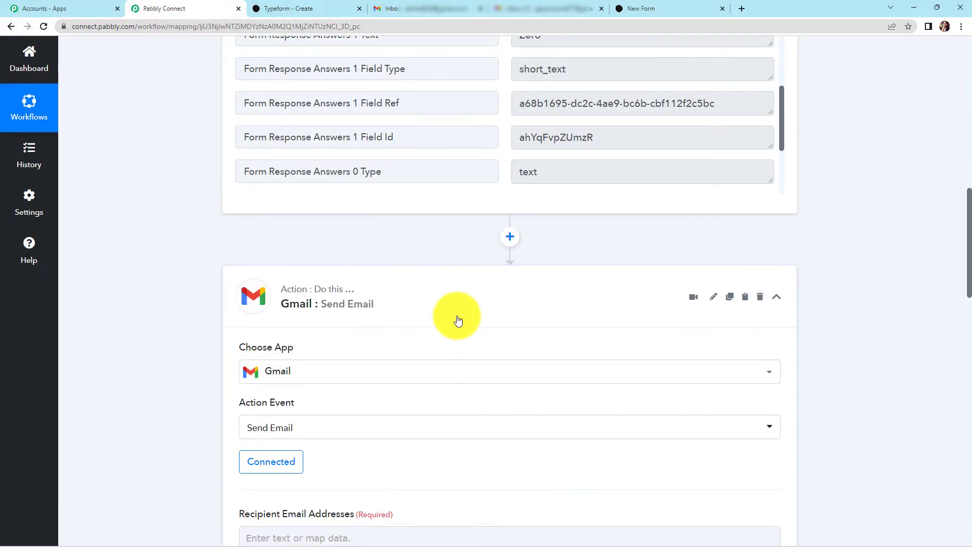
- Show the Typeform data available for the Recipient Email Addresses field
scroll(459, 319, down, 9)
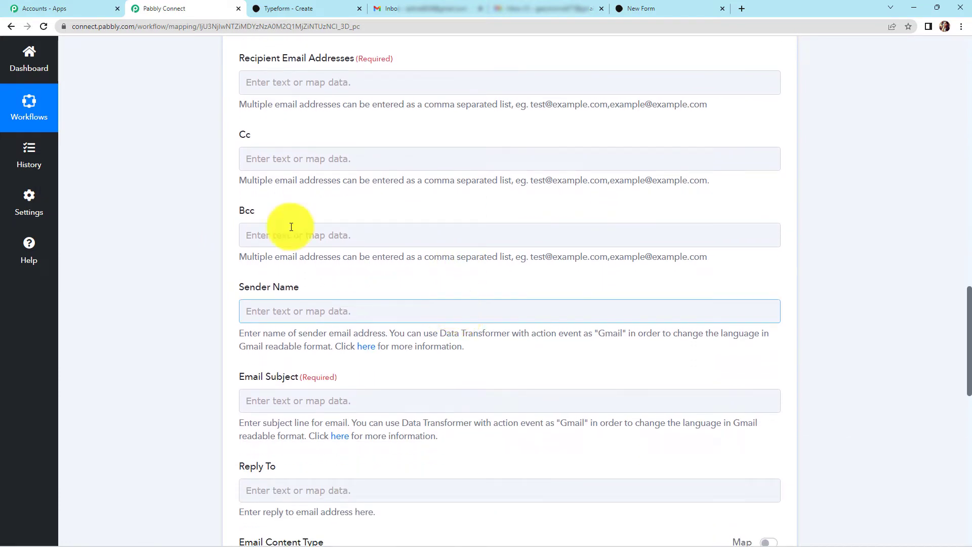
click(258, 82)
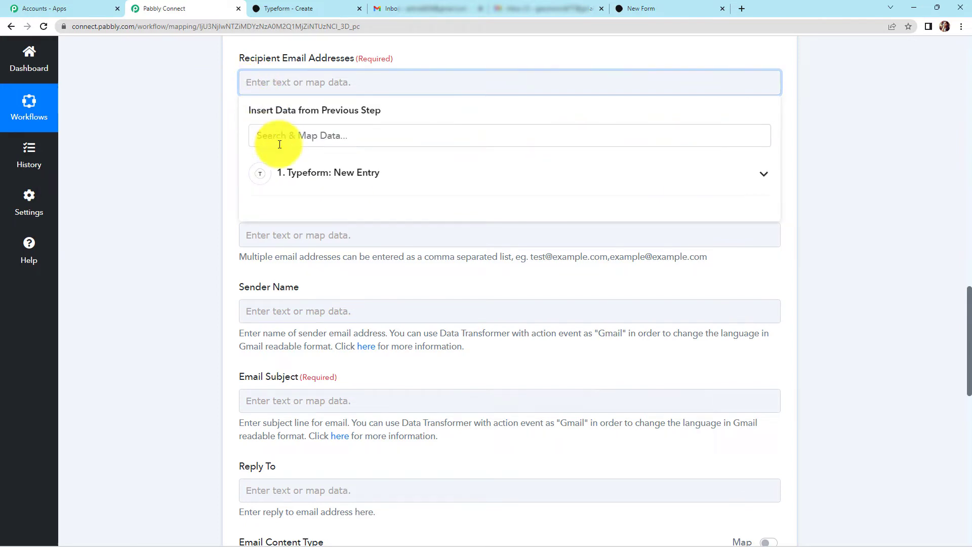
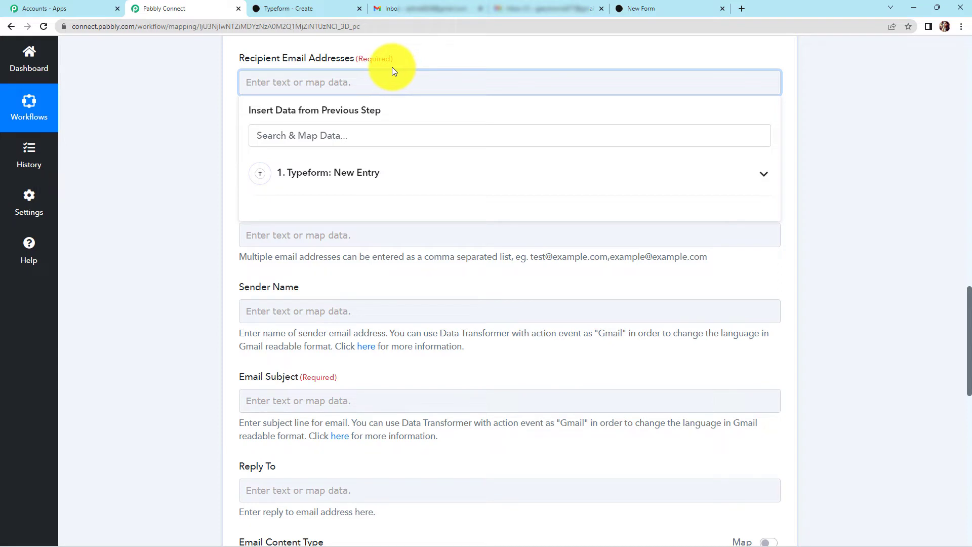
- Map the respondent's Answers 3 Email into Recipient Email Addresses
click(217, 94)
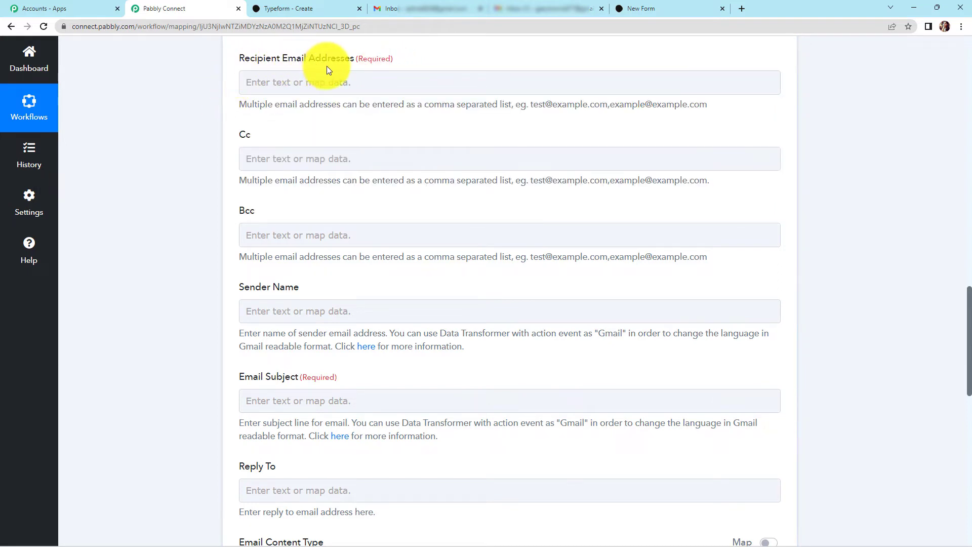
click(315, 80)
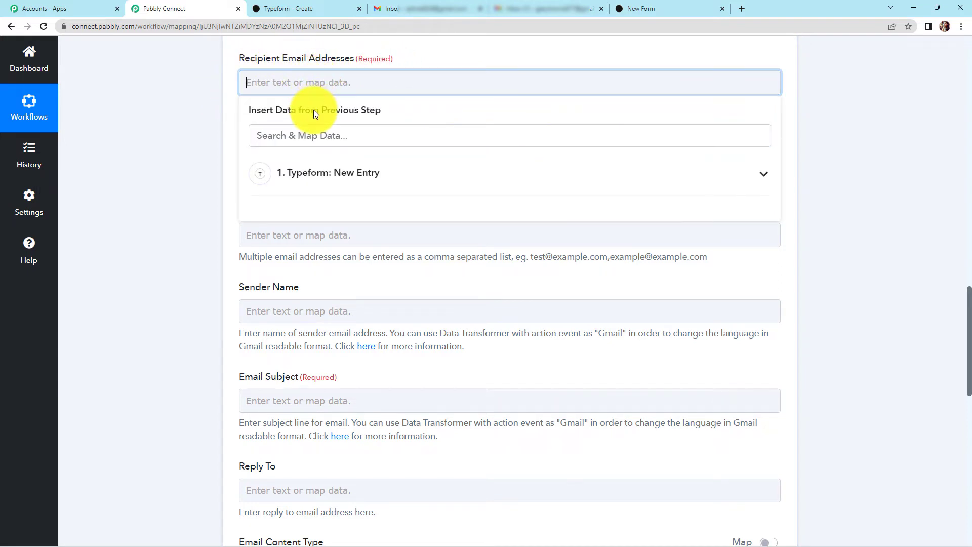
click(318, 178)
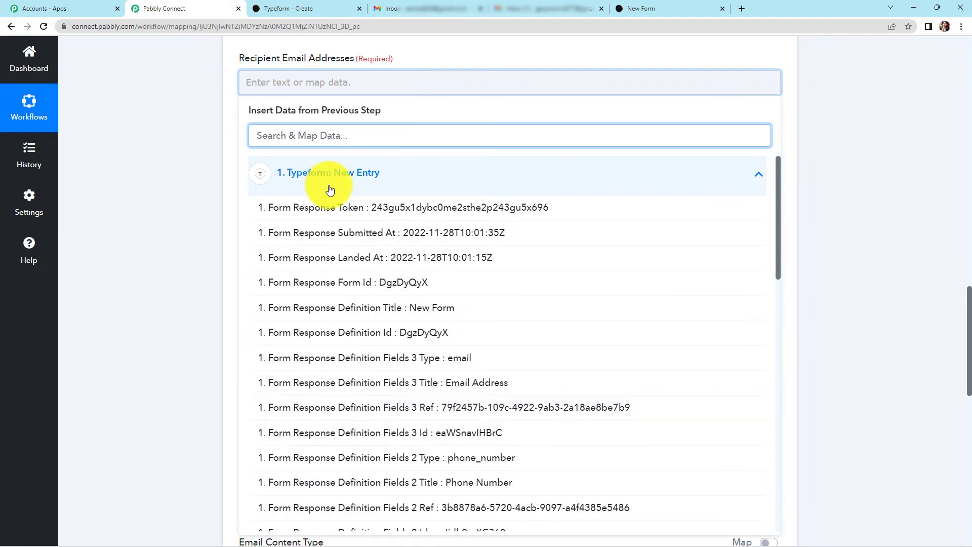
text(@)
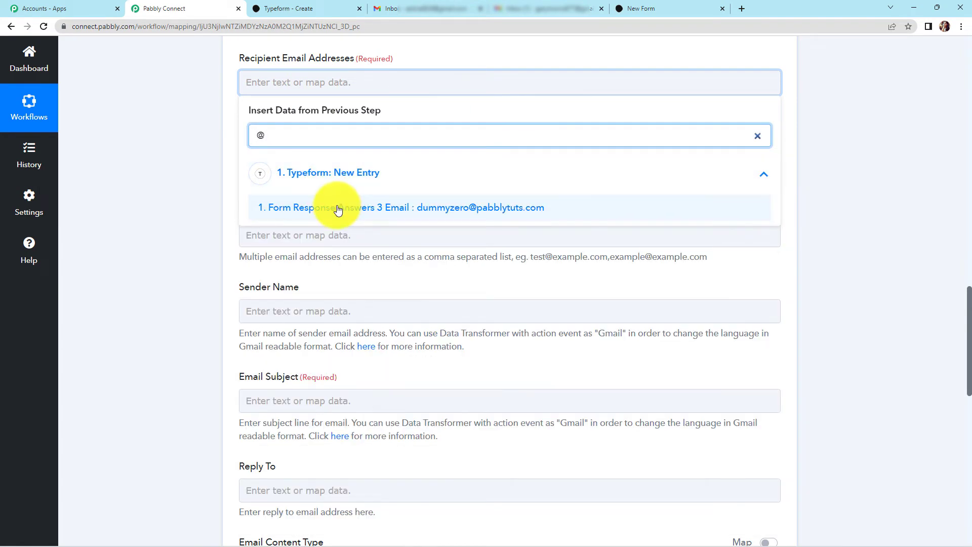
click(335, 208)
click(160, 197)
- Set Sender Name to 'Pabbly Connect' and Email Subject to 'Response Received'
scroll(160, 196, down, 2)
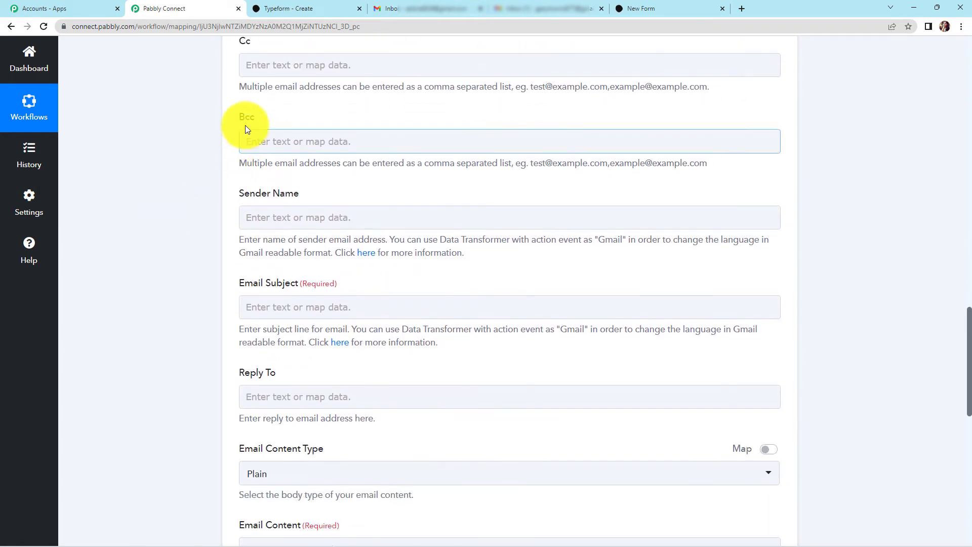
click(287, 216)
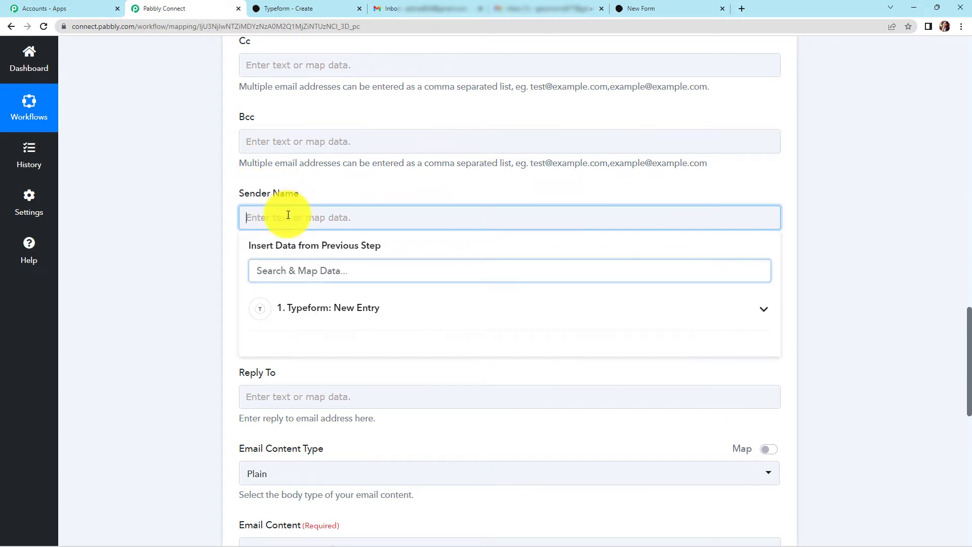
text(Pab)
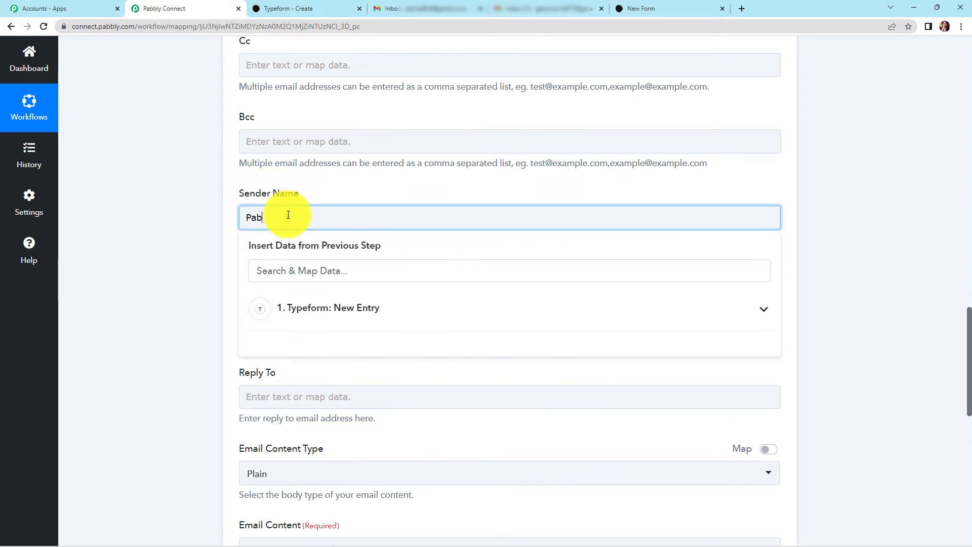
text(bly Connect)
click(172, 221)
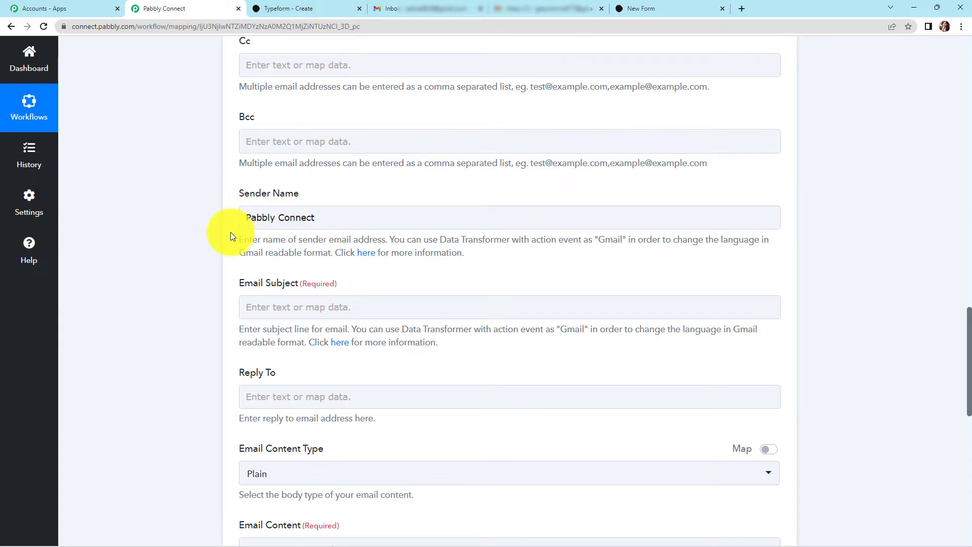
scroll(233, 238, down, 1)
click(265, 257)
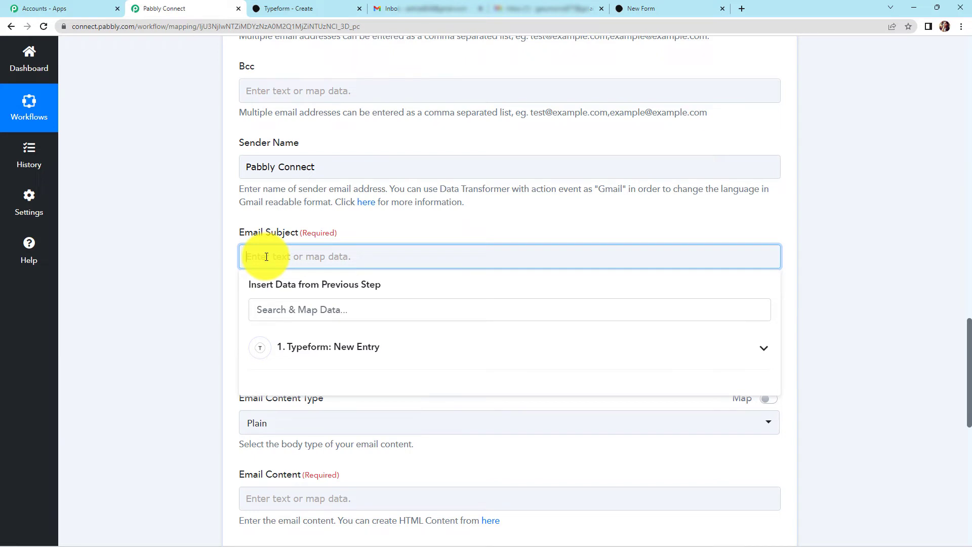
text(Response Received)
click(184, 254)
scroll(181, 255, down, 3)
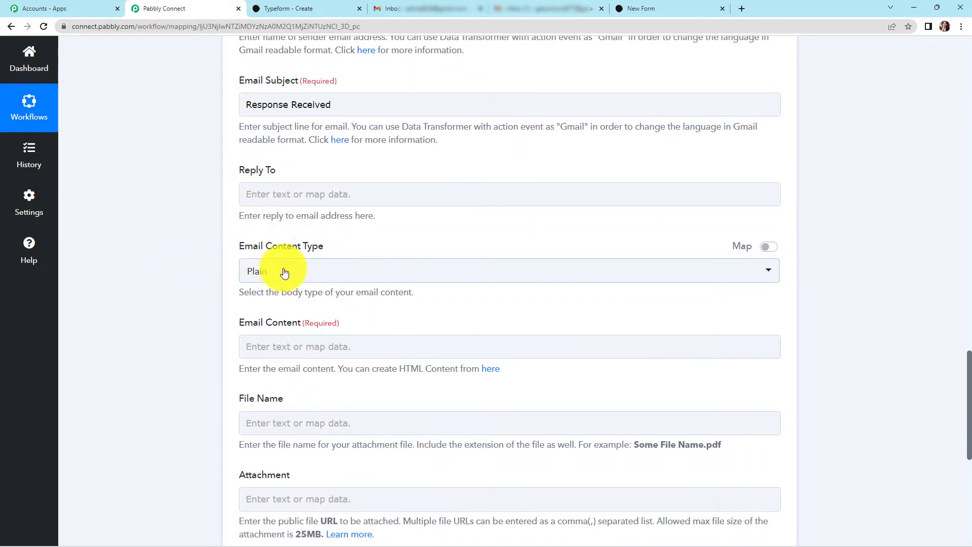
scroll(254, 274, down, 3)
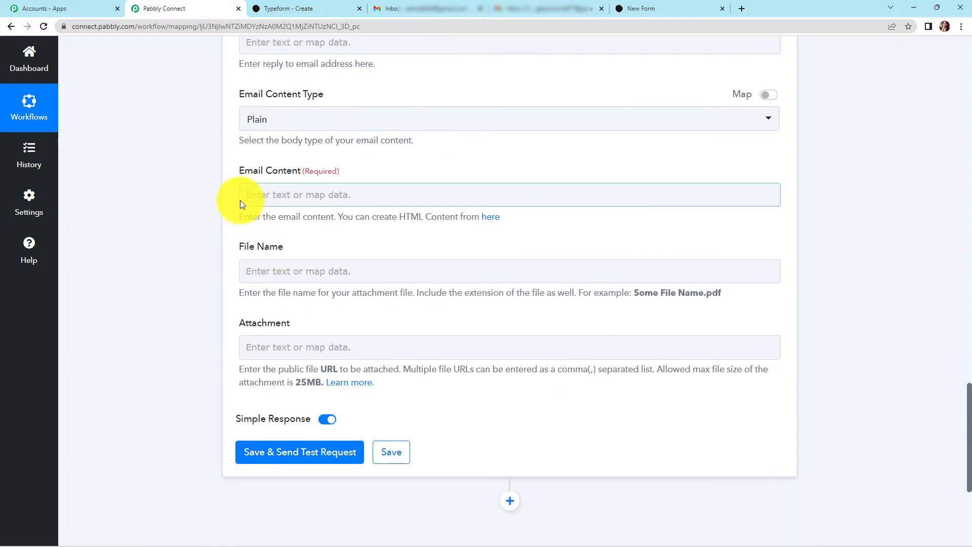
- Start the email body with 'Dear', the mapped Answers 0 Text name, and the pasted thank-you message
click(275, 196)
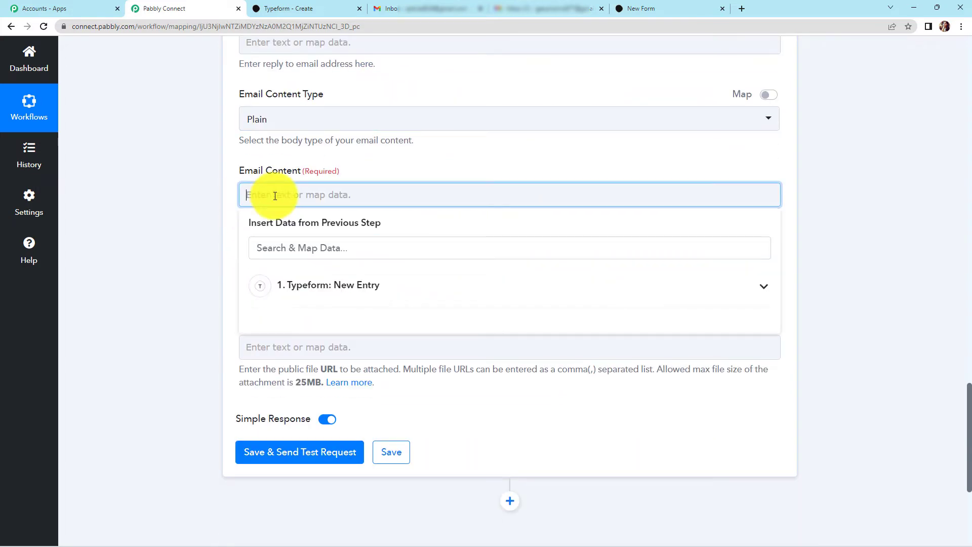
text(Dear)
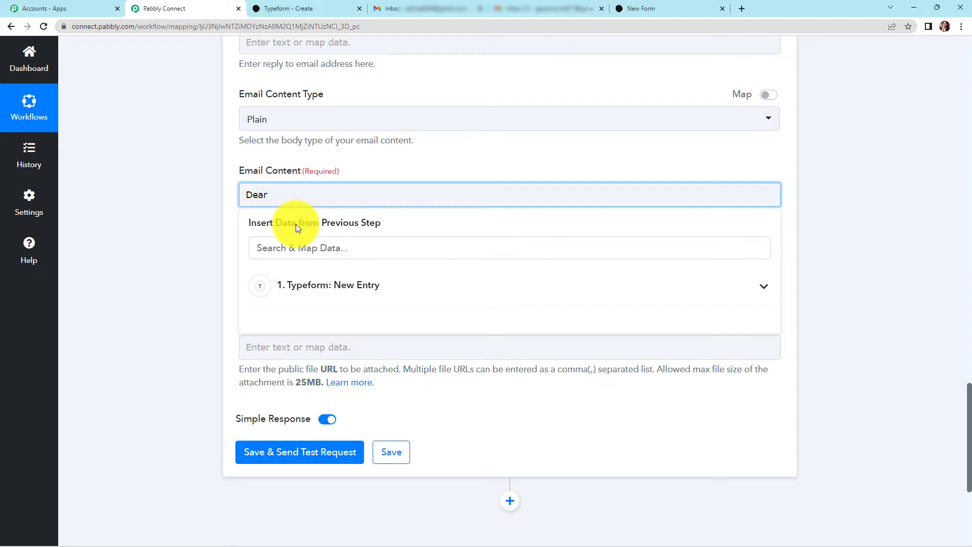
click(322, 287)
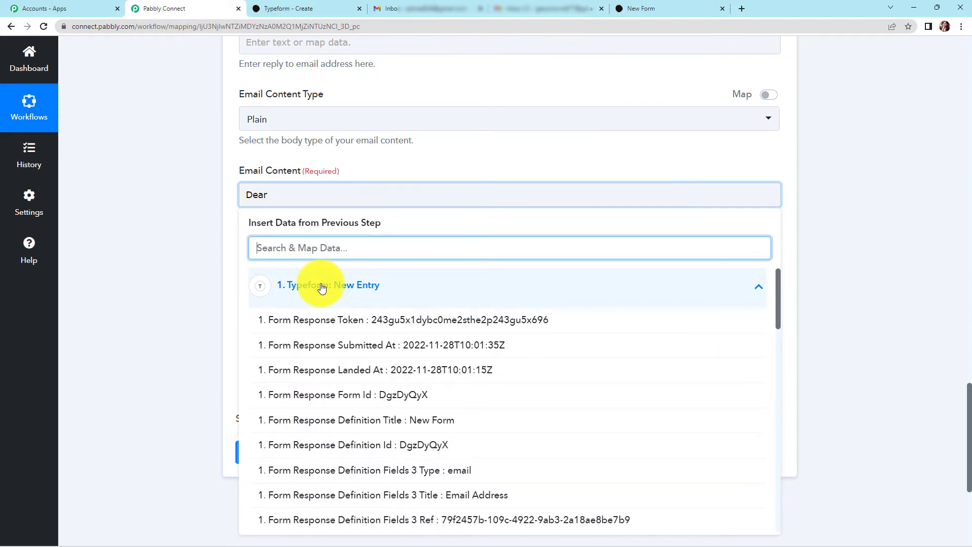
text(Dummy)
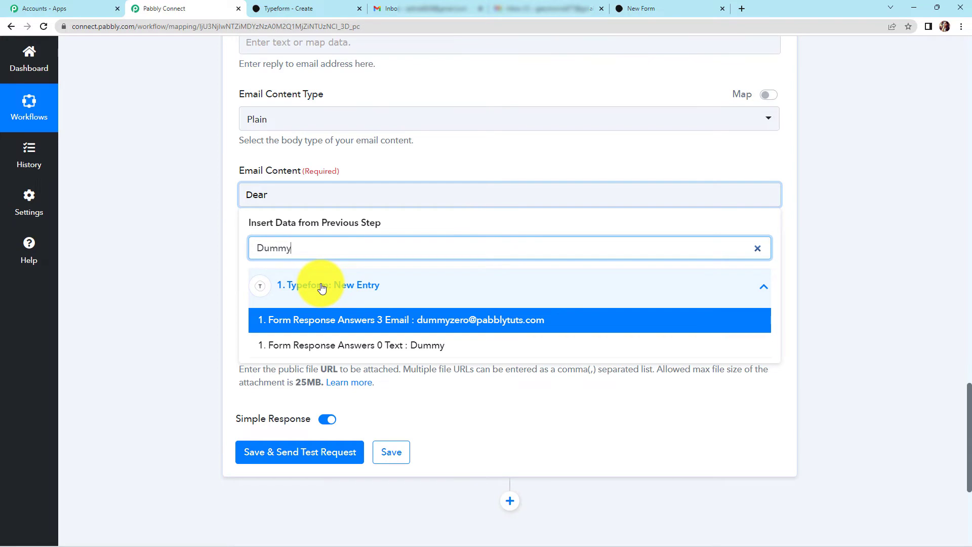
click(369, 345)
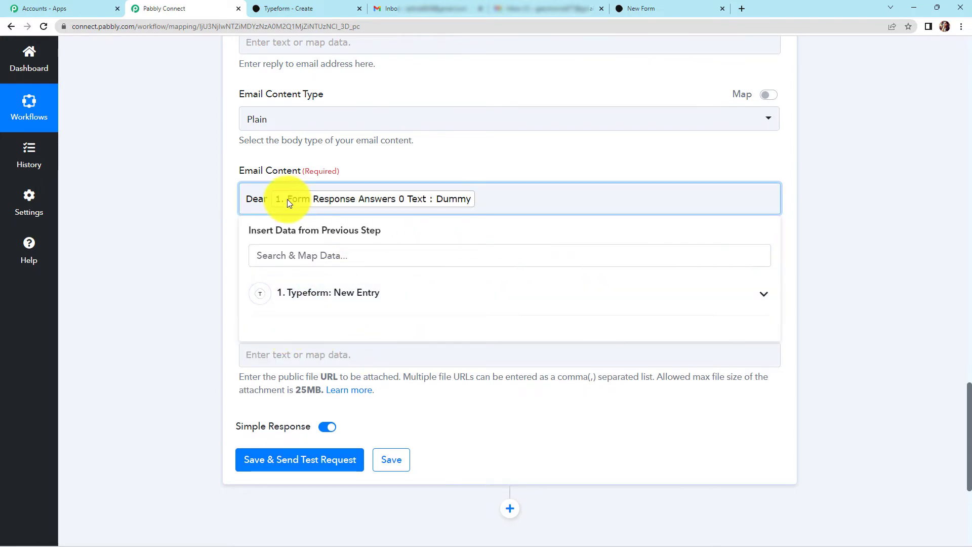
text(, Thank you for your time. Your response has been received. You will be soon contacted by our respresentative @ who would resolve your queries regarding our product. Regards Team Pabbly)
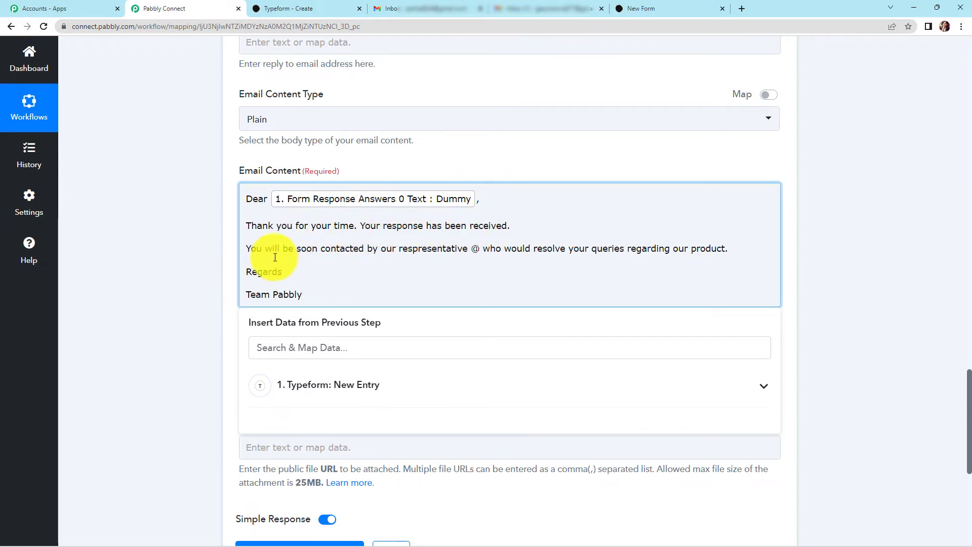
- Insert the mapped Answers 3 Email after the '@' in the message body
click(483, 249)
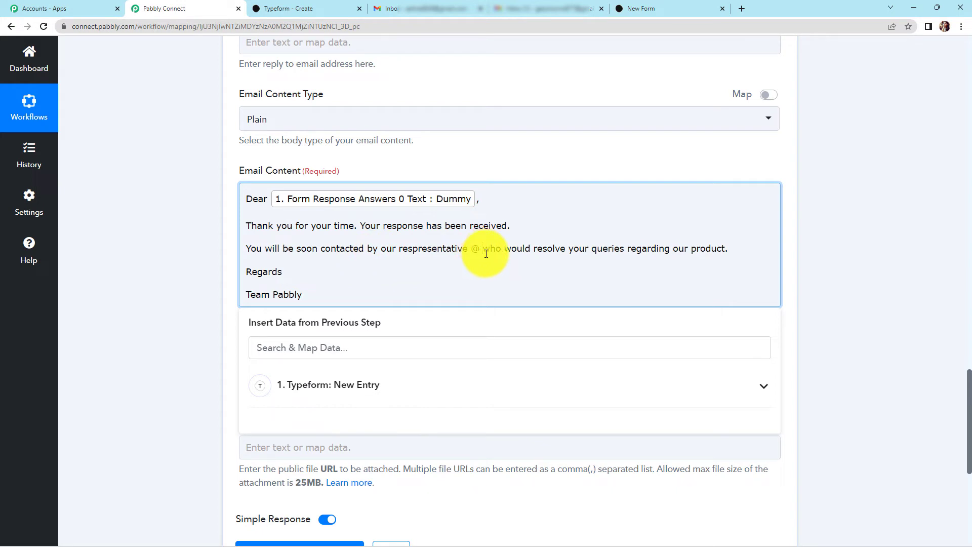
click(360, 385)
text(@)
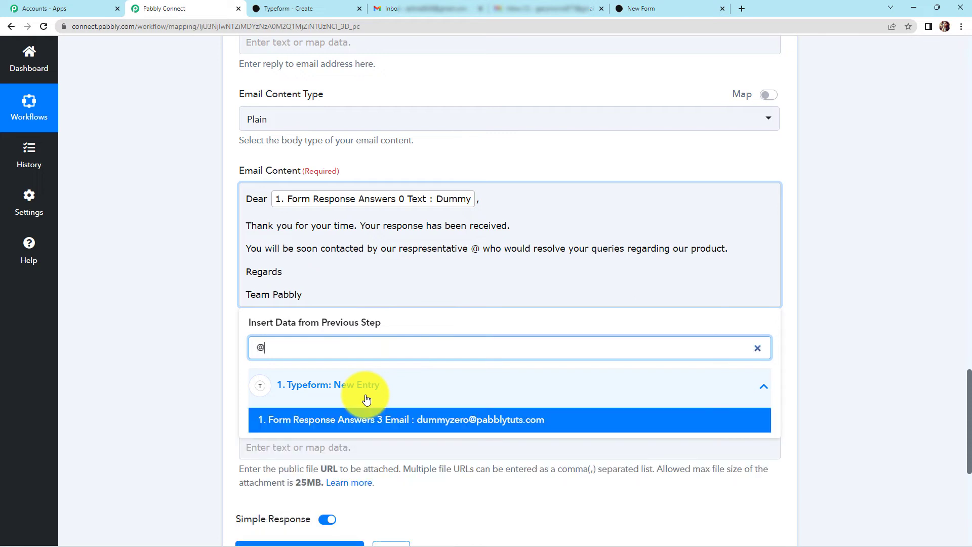
click(349, 419)
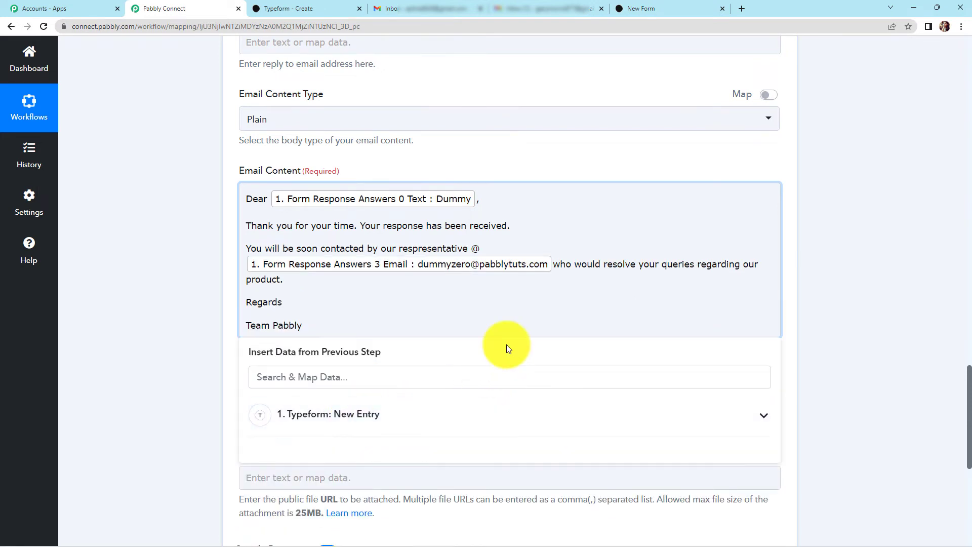
click(841, 300)
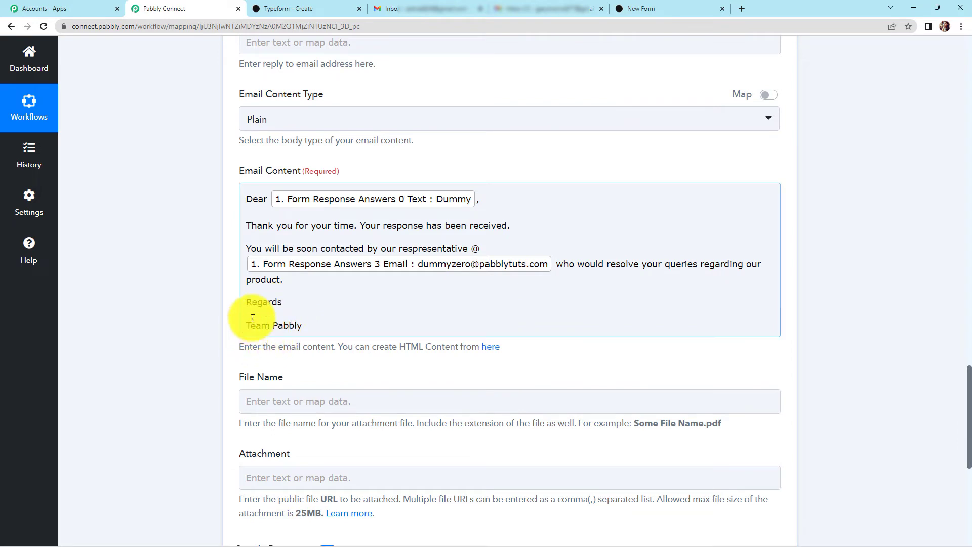
scroll(191, 335, down, 4)
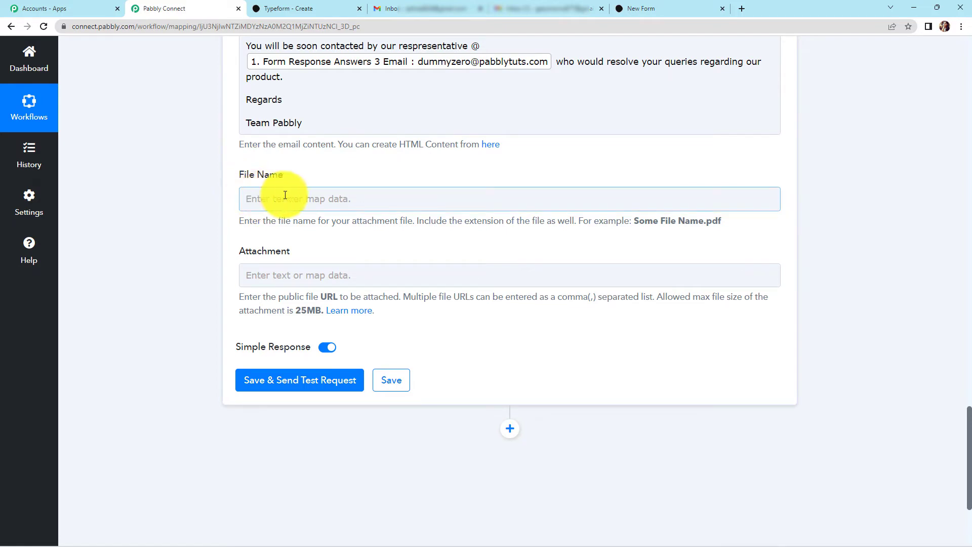
click(283, 385)
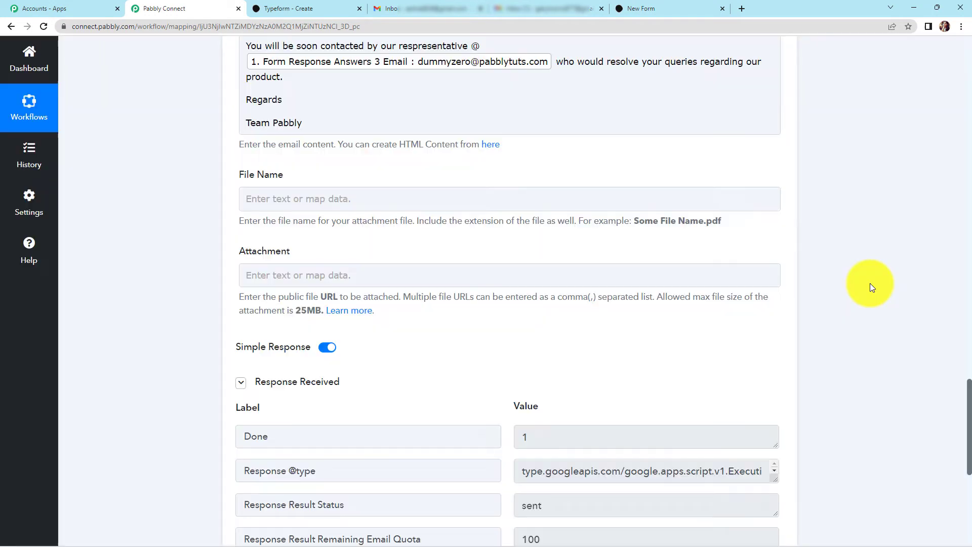
scroll(871, 286, down, 4)
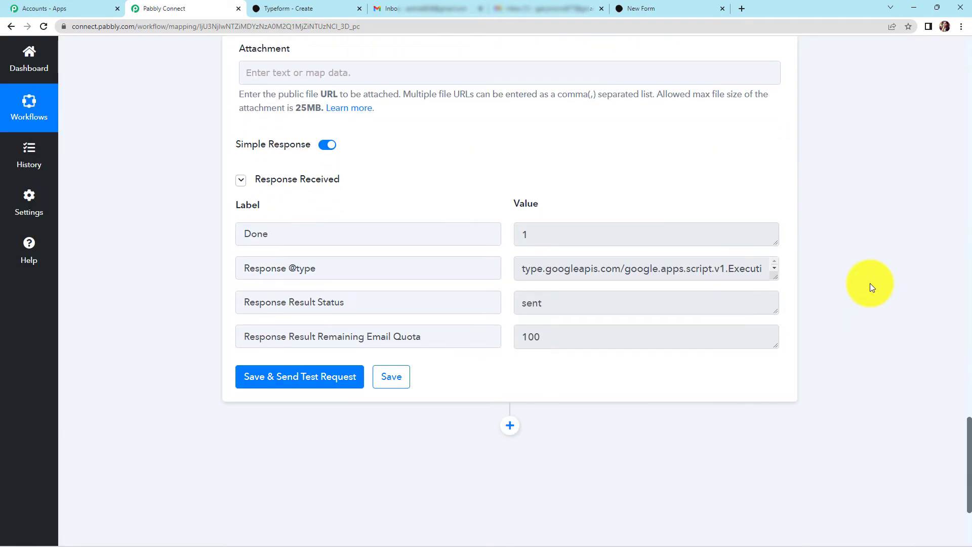
scroll(570, 350, up, 3)
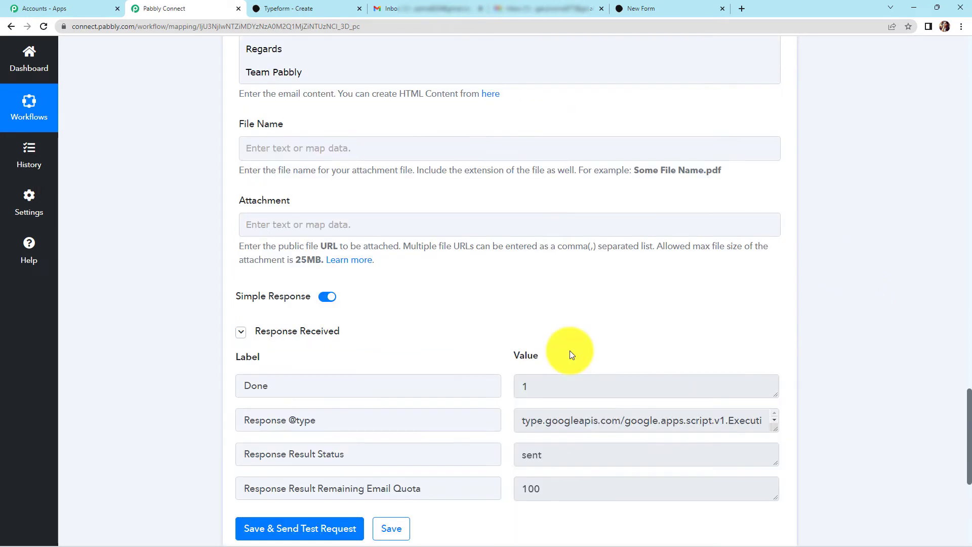
click(428, 10)
- Open the 'Response Received' email from Pabbly Connect in Gmail, then return to the workflow
click(409, 155)
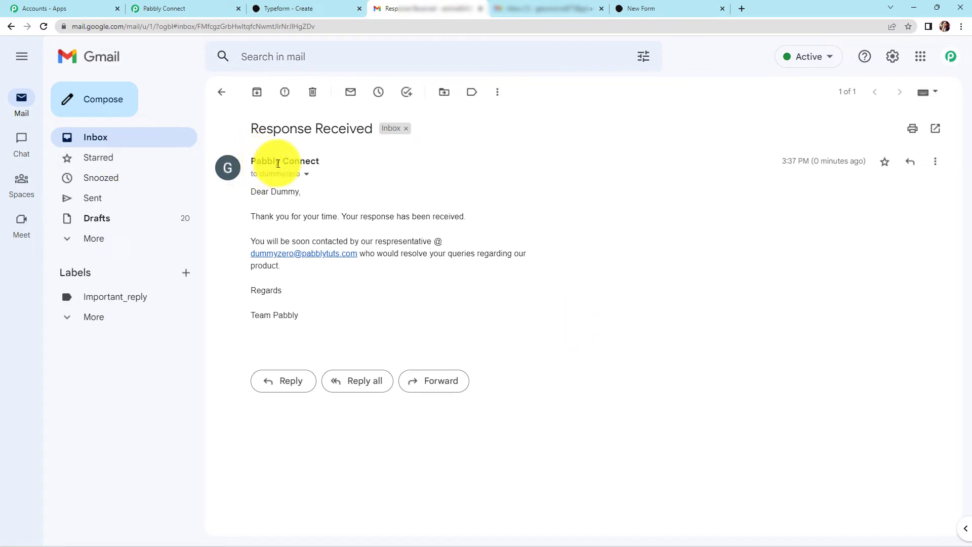
mouse_move(304, 160)
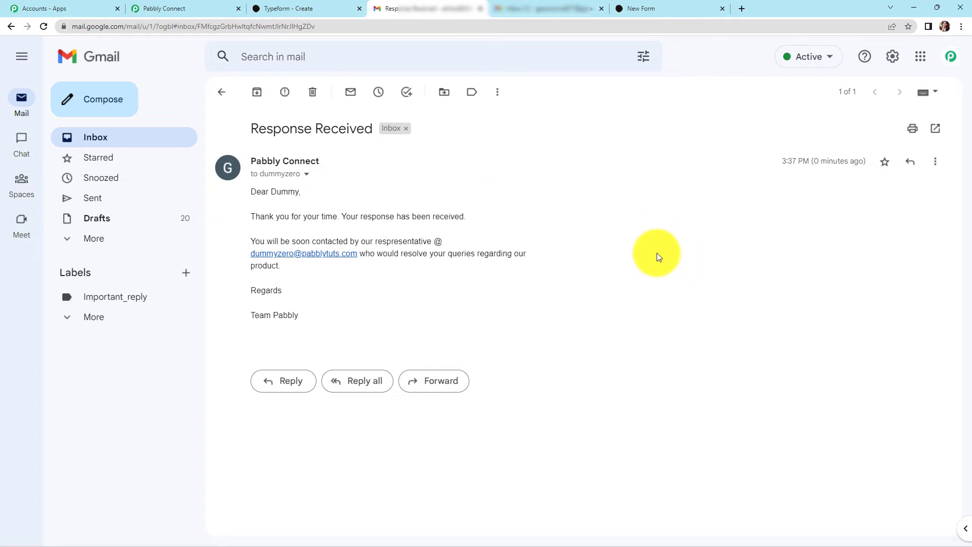
click(195, 9)
- Add a second Gmail Send Email action using the existing Gmail connection
scroll(863, 209, down, 6)
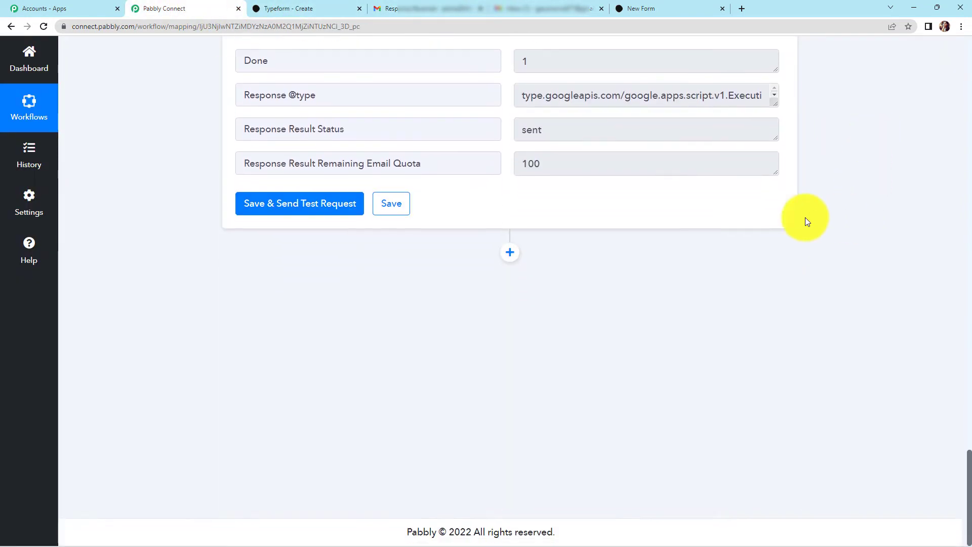
click(513, 253)
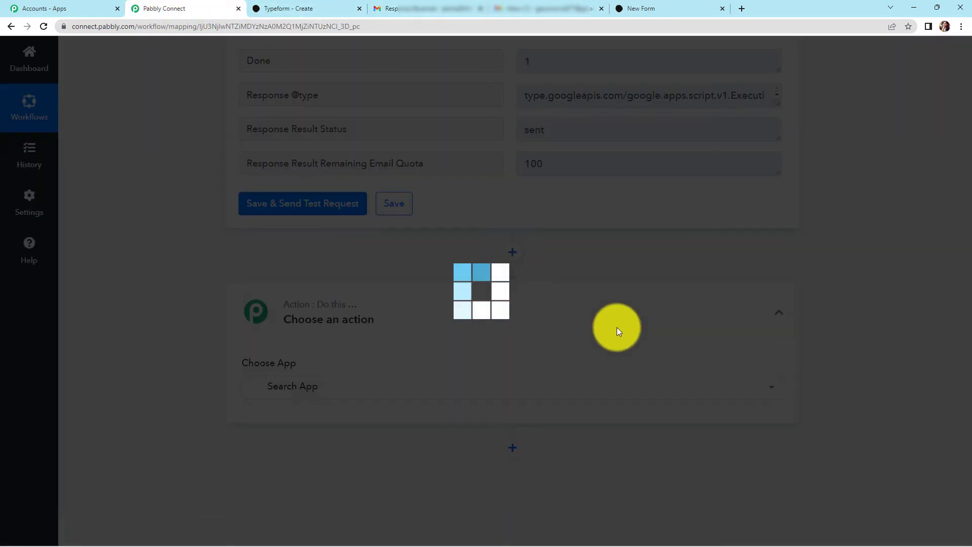
text(gmail)
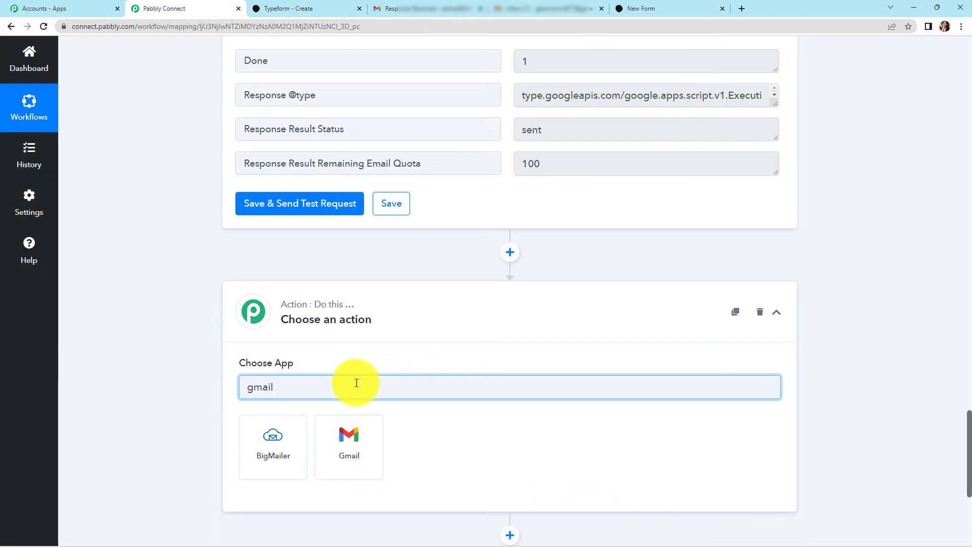
click(379, 444)
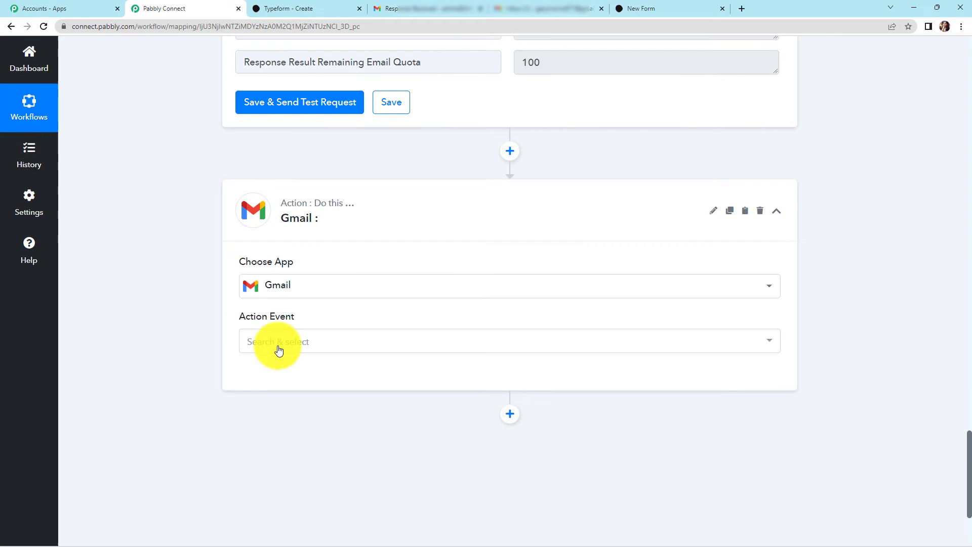
click(278, 349)
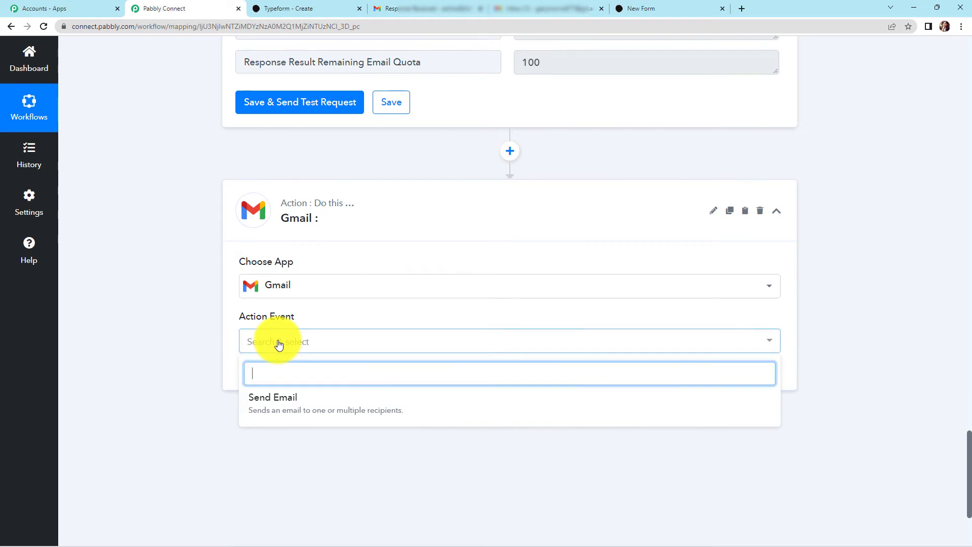
click(291, 400)
click(275, 376)
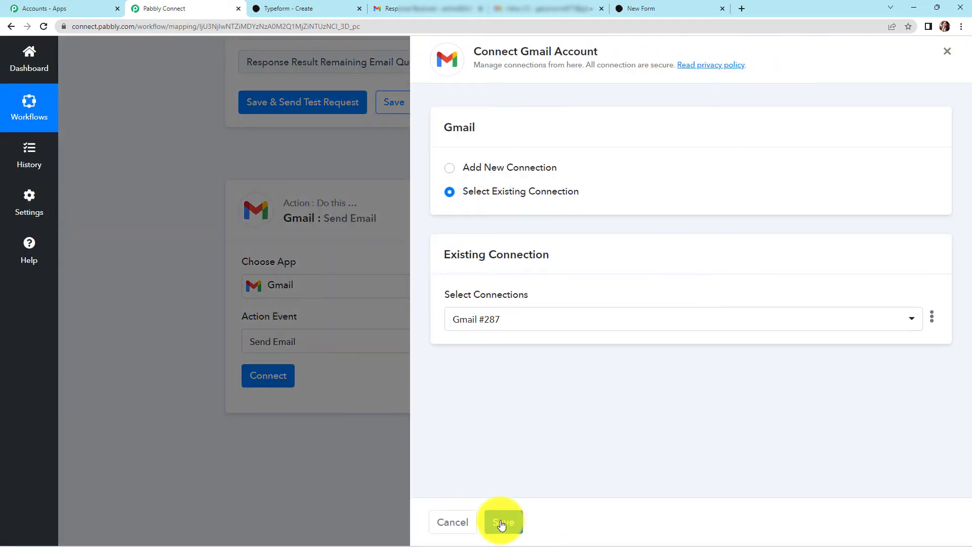
click(503, 521)
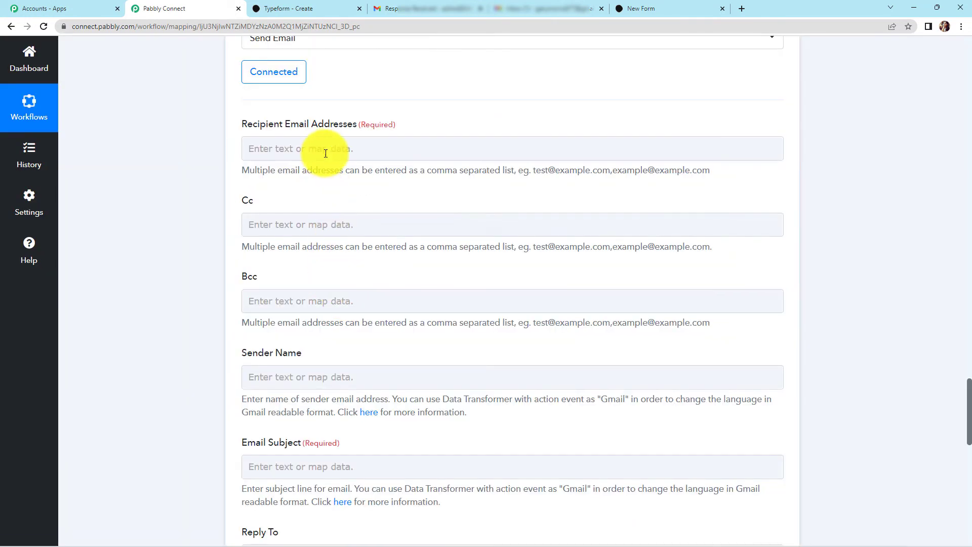
click(325, 151)
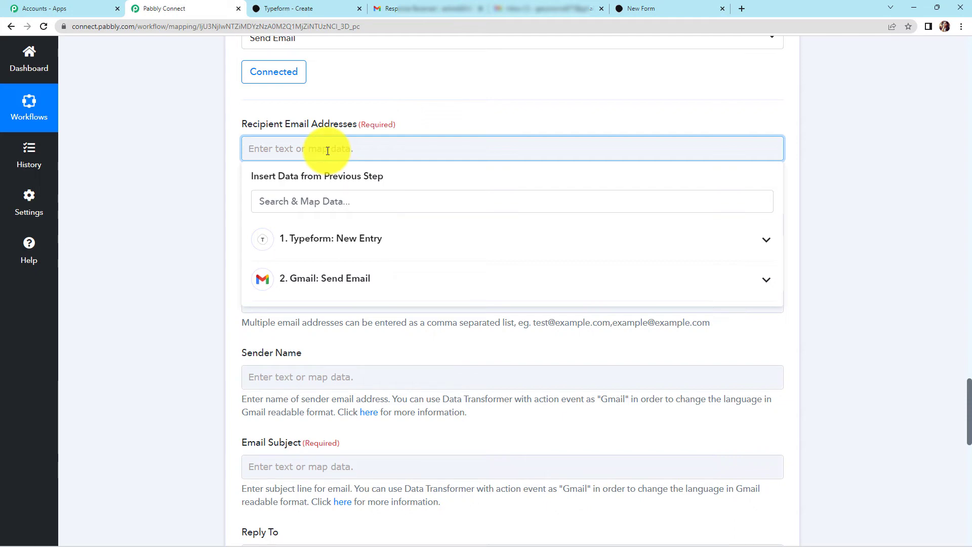
- Paste the recipient address and set Sender Name to 'Pabbly Connect'
key(ctrl+v)
click(159, 236)
scroll(159, 236, down, 3)
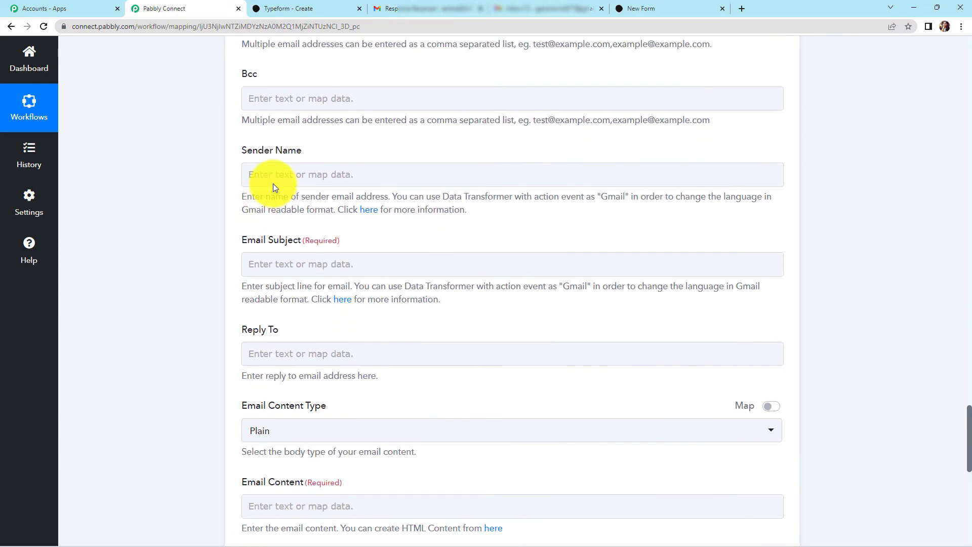
click(273, 179)
text(Pabb)
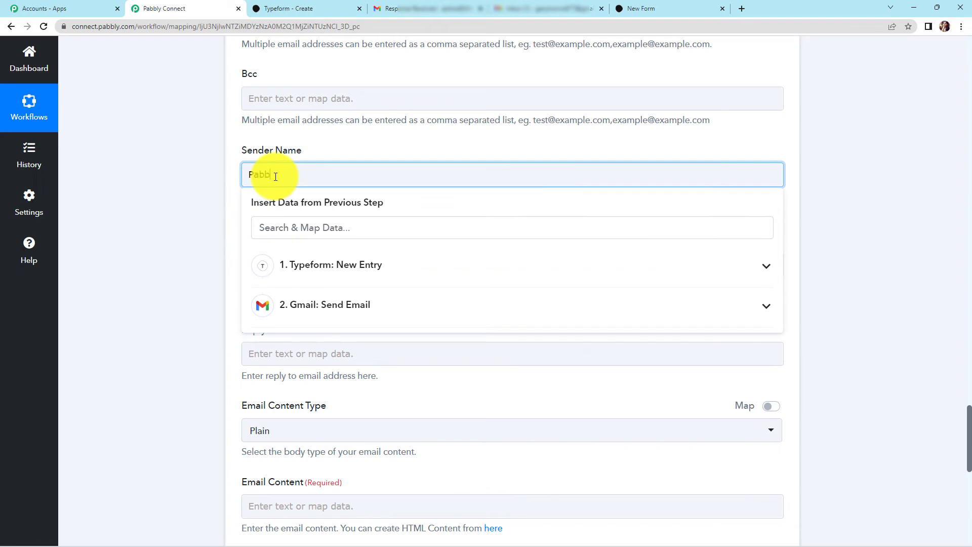
text(ly Connect)
key(BackSpace)
text(ct)
click(184, 217)
scroll(185, 217, down, 2)
- Enter the new-lead Email Subject, beginning 'New Lead Ent'
click(297, 163)
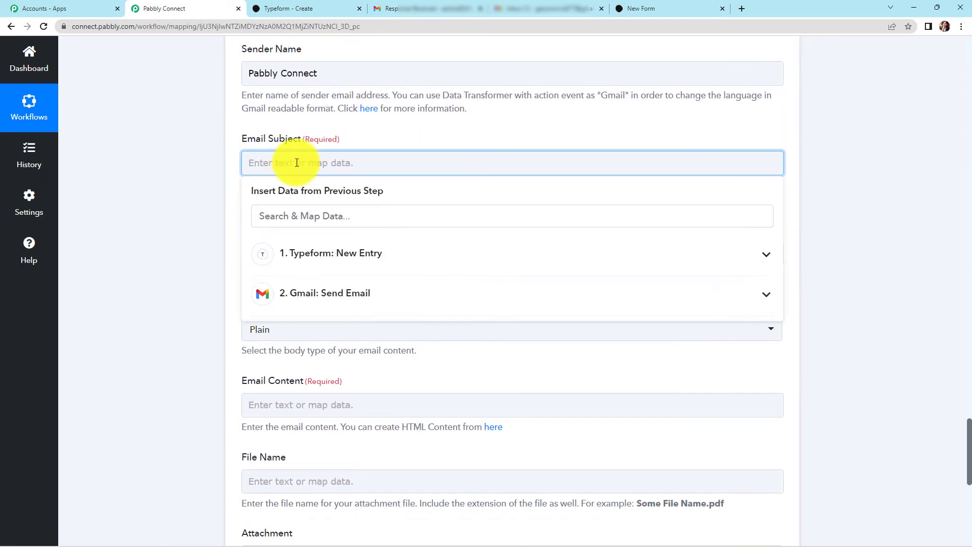
text(New Lead Ent)
scroll(300, 157, down, 3)
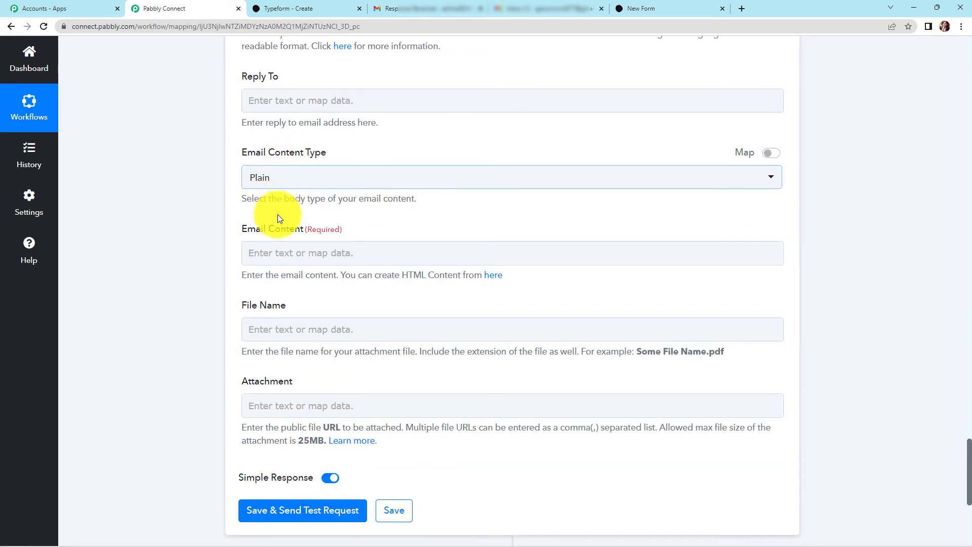
- Paste the lead notification text into the body and map the name answer after Name
click(292, 250)
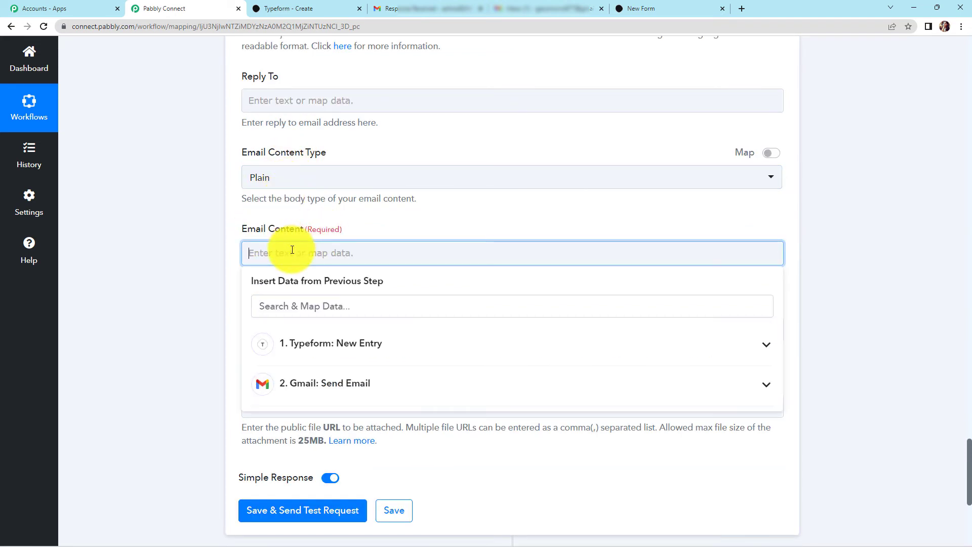
text(Dear Team,  We have received a new lead. Details are:  Name:  Contact No.  Email:  Regards)
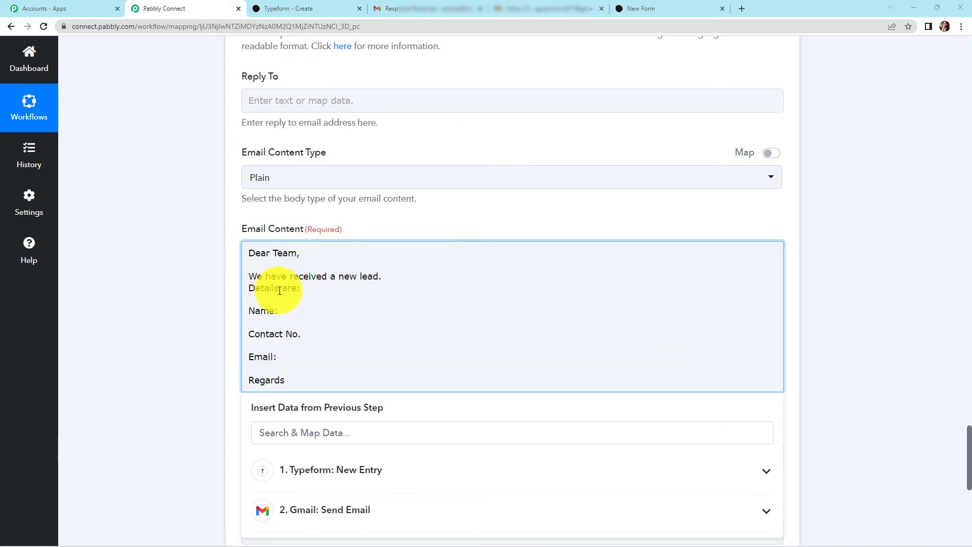
click(279, 313)
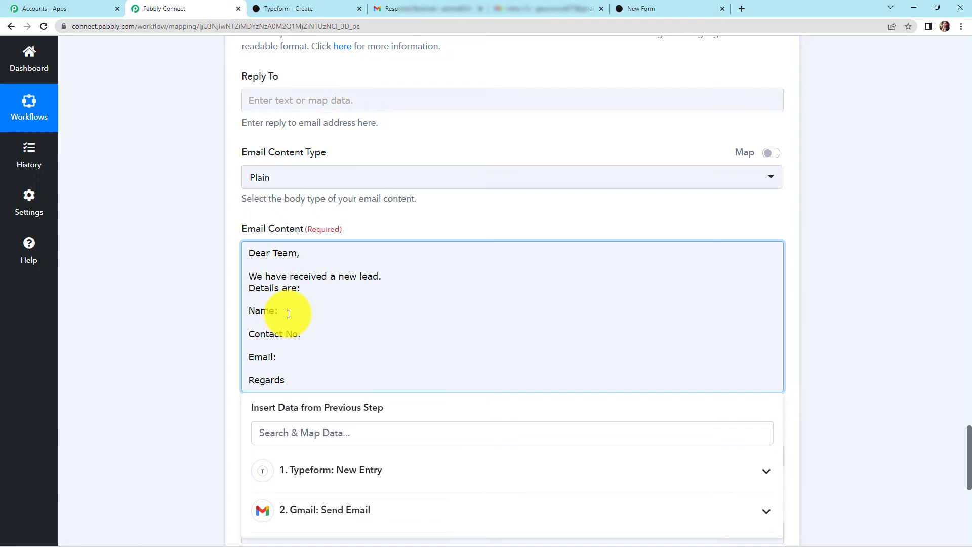
scroll(289, 314, down, 2)
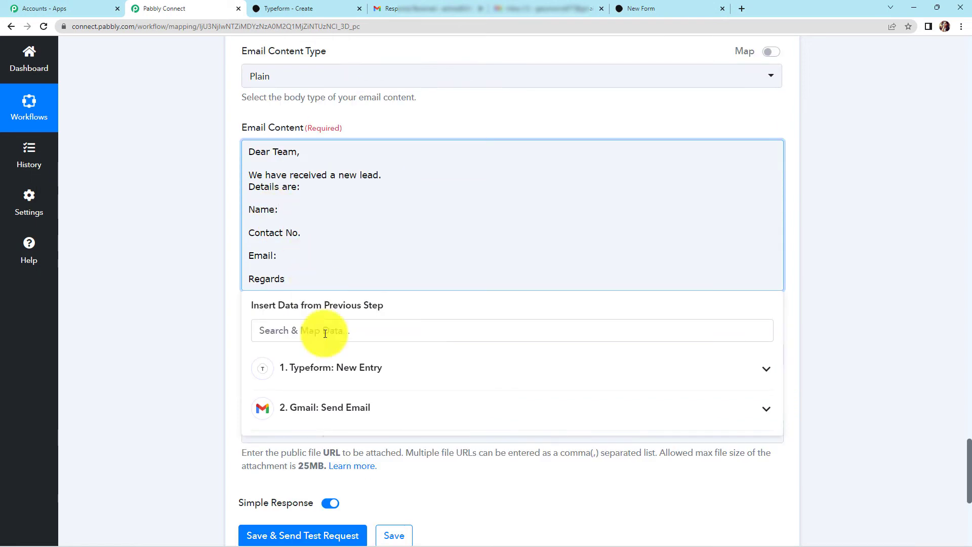
click(332, 368)
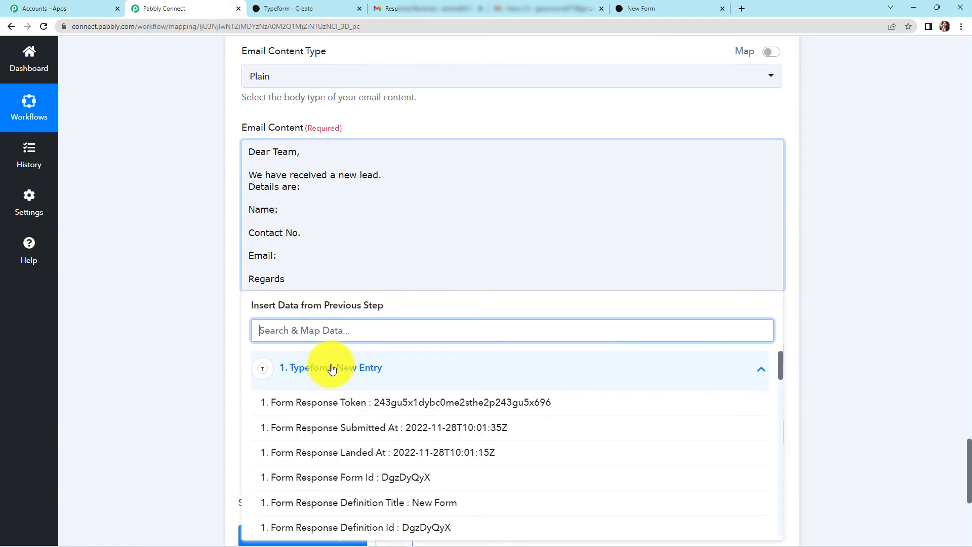
text(dummy)
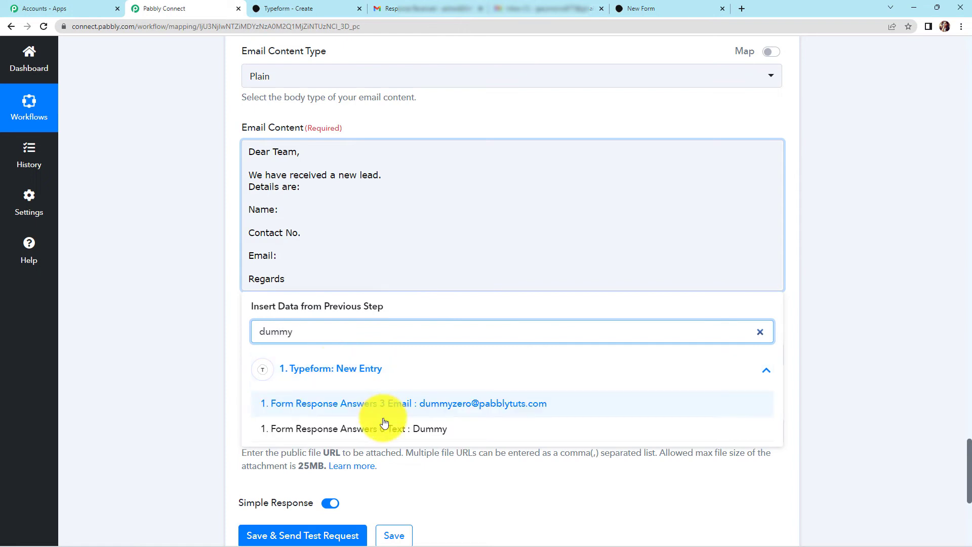
click(389, 434)
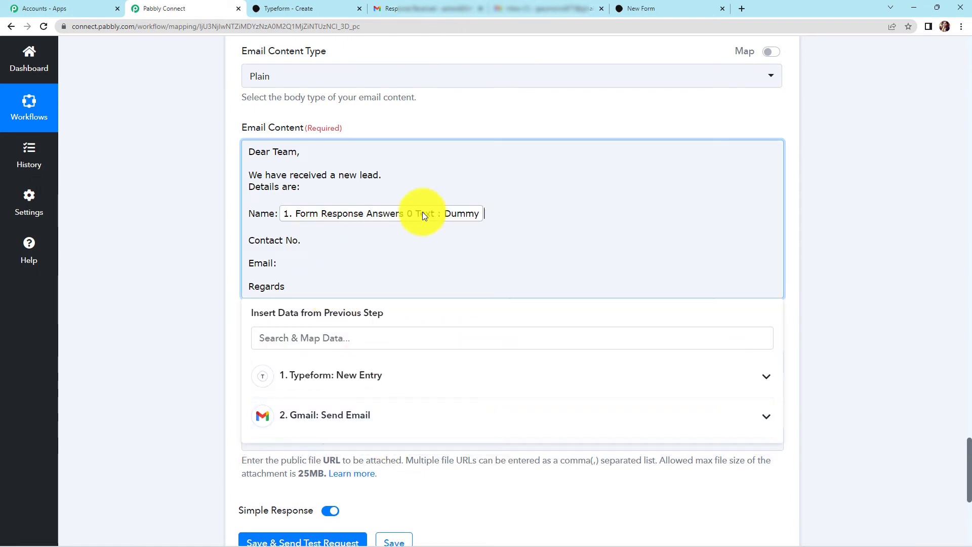
- Map the phone number answer after 'Contact No.'
click(303, 247)
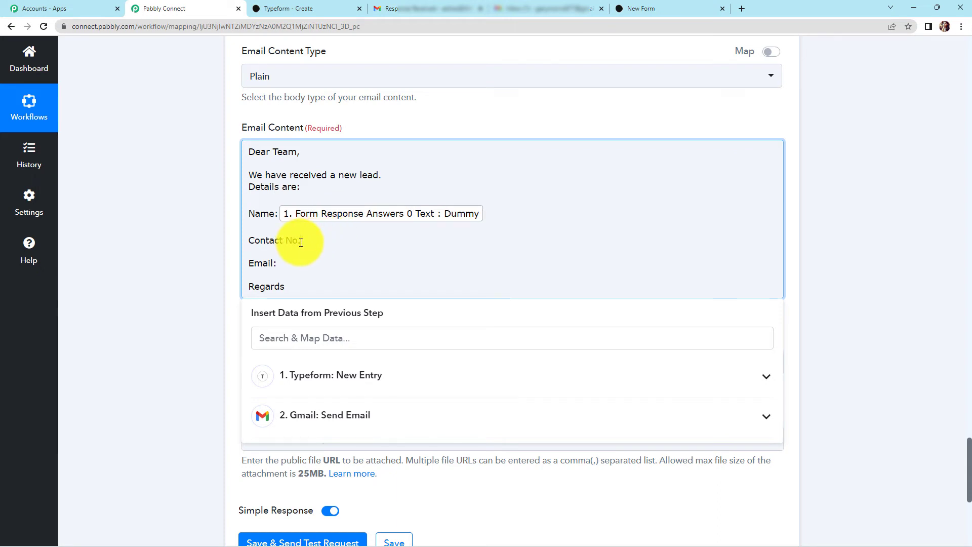
click(326, 373)
text(9)
scroll(496, 491, down, 2)
click(496, 461)
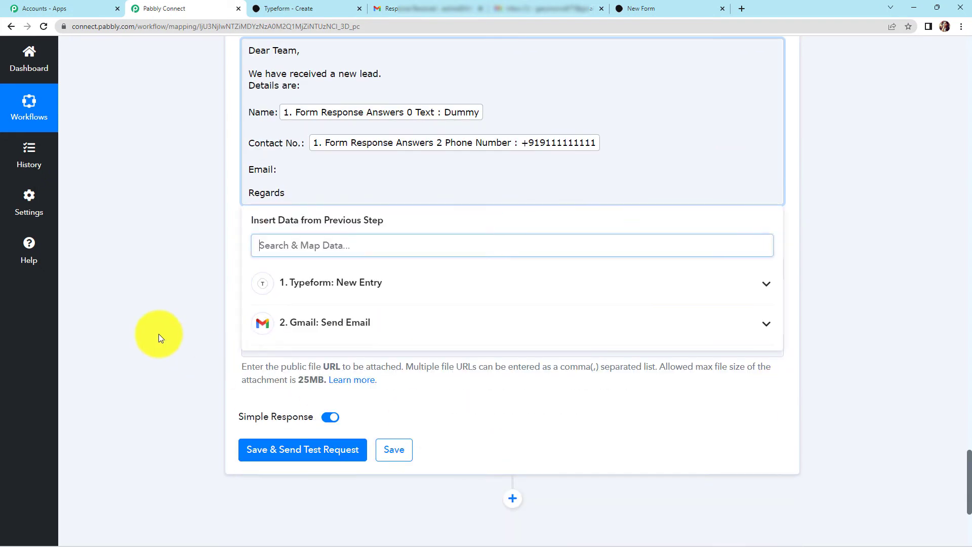
click(133, 295)
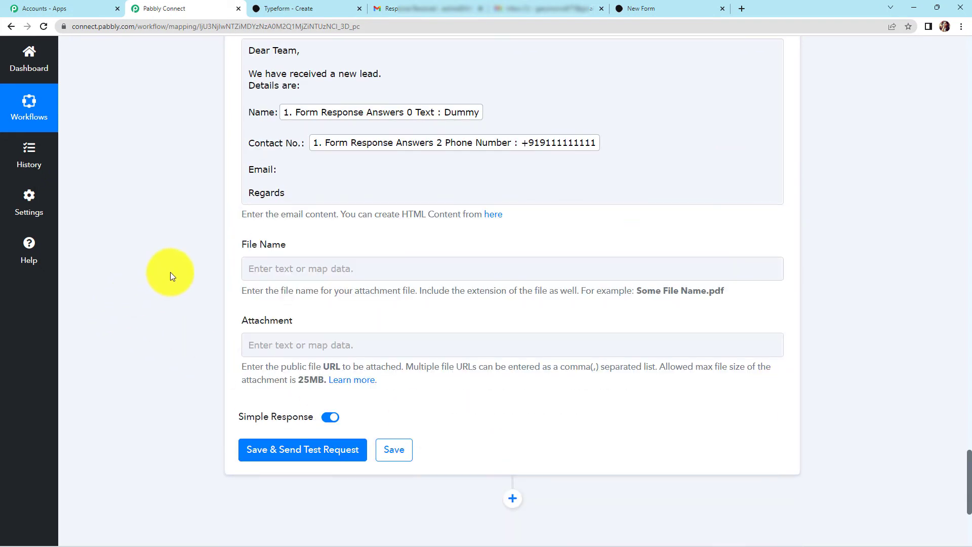
- Map the respondent's Email answer after 'Email:'
click(281, 168)
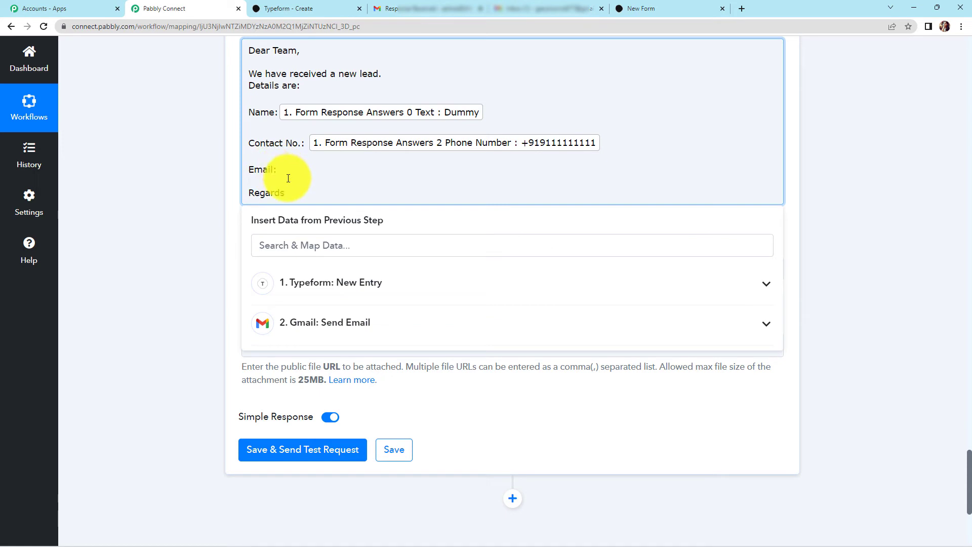
click(385, 295)
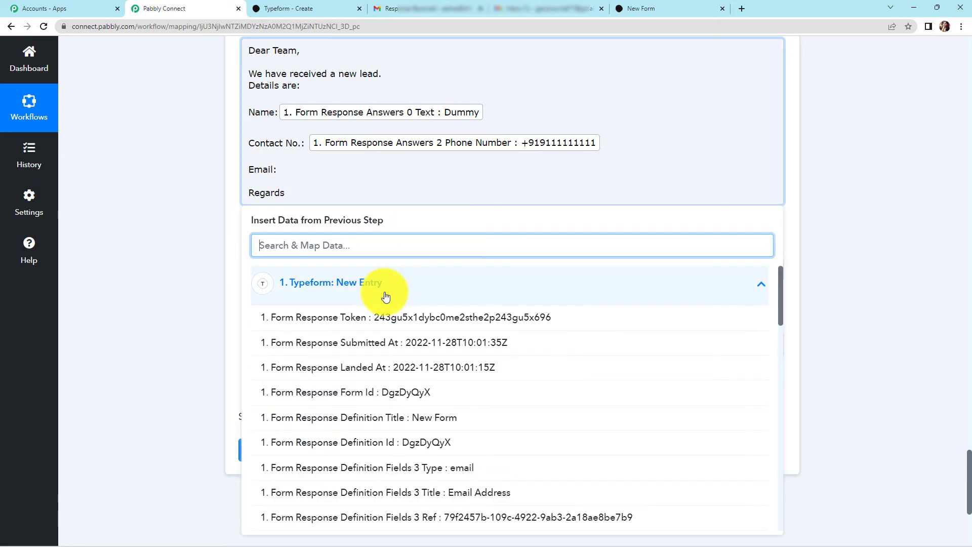
text(@)
click(400, 314)
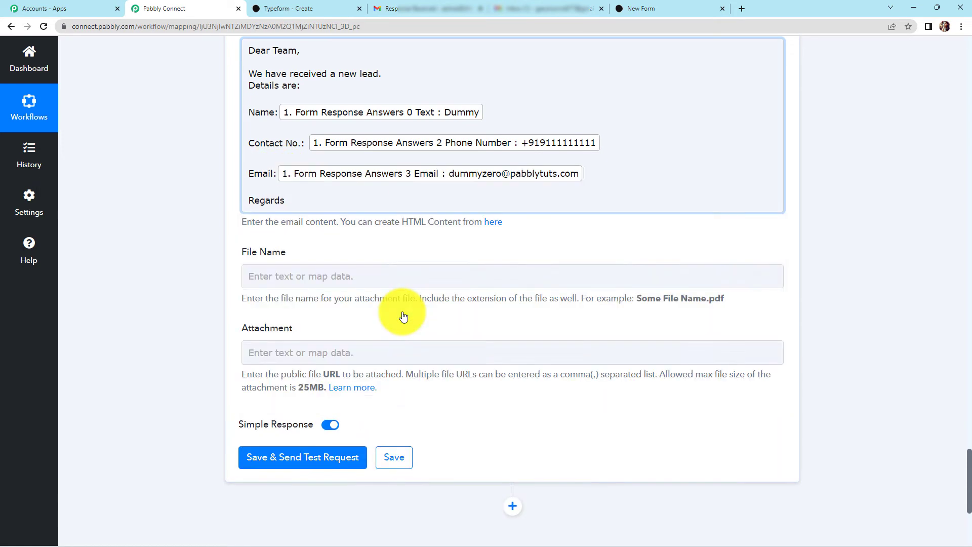
click(155, 220)
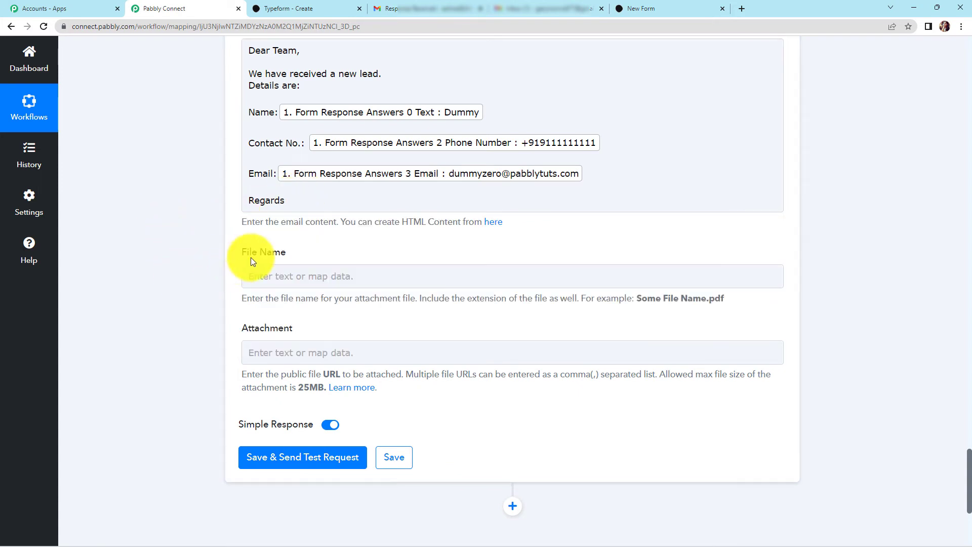
- Save the action and send a test request that returns status sent
click(264, 348)
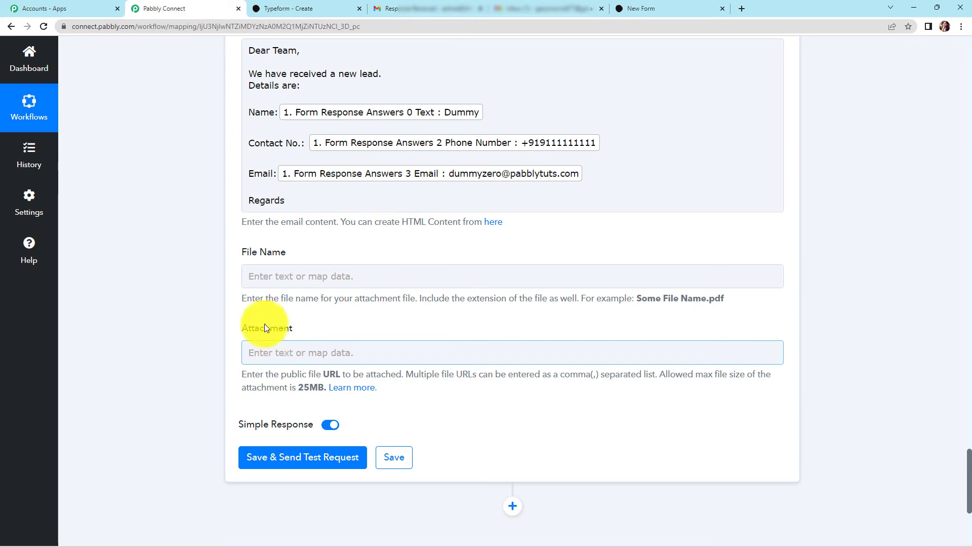
click(265, 276)
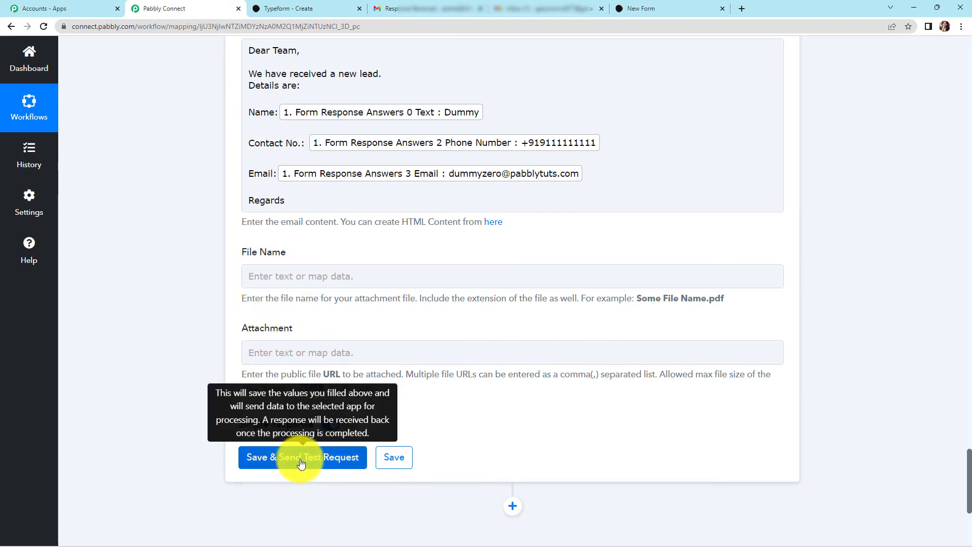
click(301, 461)
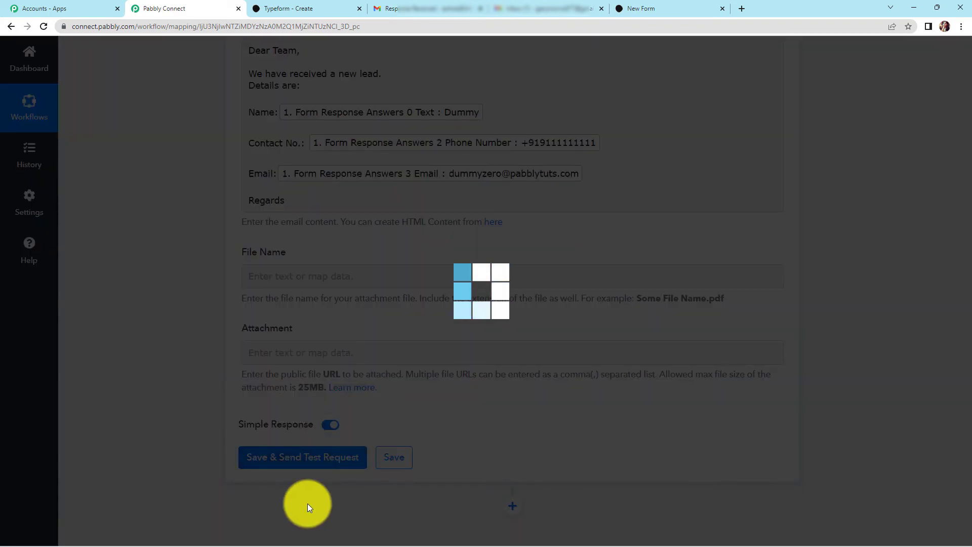
scroll(801, 477, down, 4)
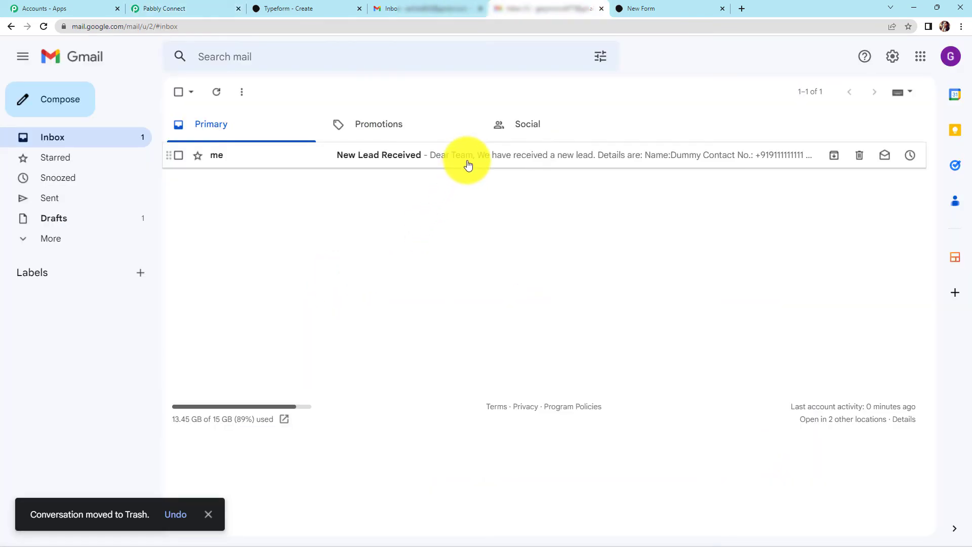
- Review the New Lead Received test email, then reload the live New Form
click(464, 167)
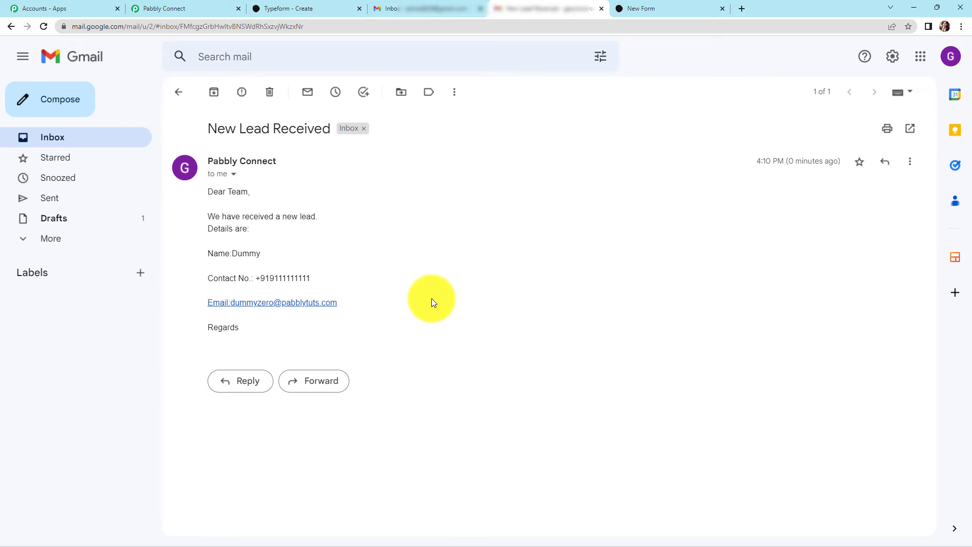
click(671, 8)
click(44, 29)
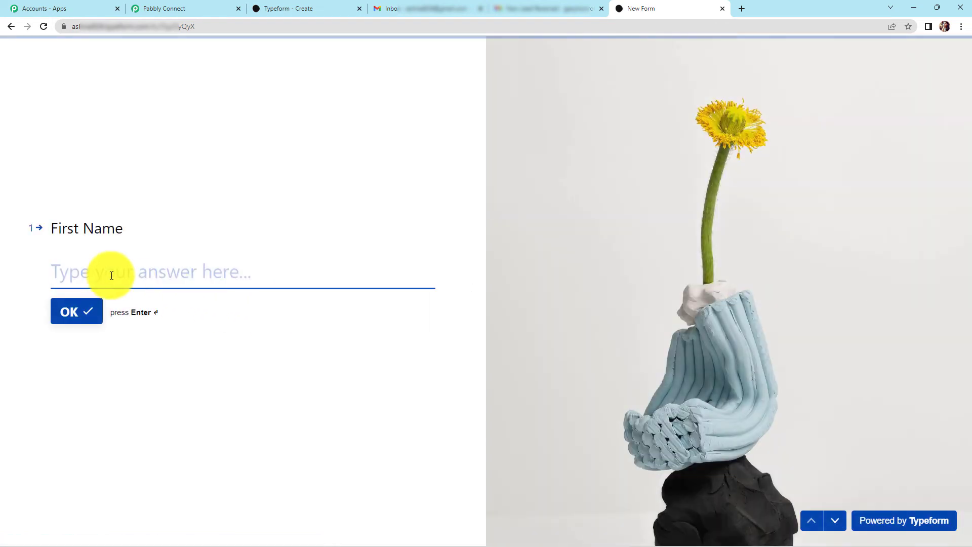
- Answer the form with first name 'Testing123' plus a test last name, phone number and email, then submit
text(Test)
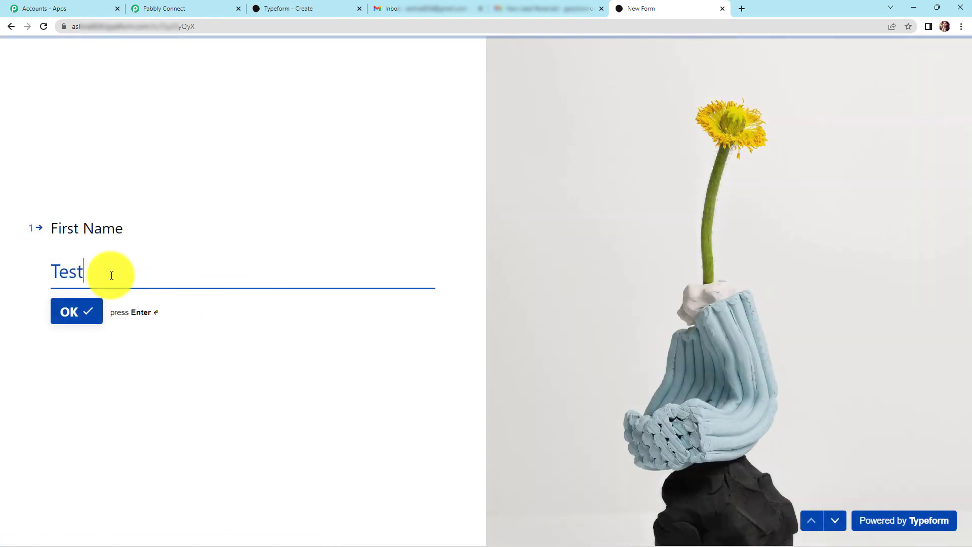
text(ing123)
click(77, 316)
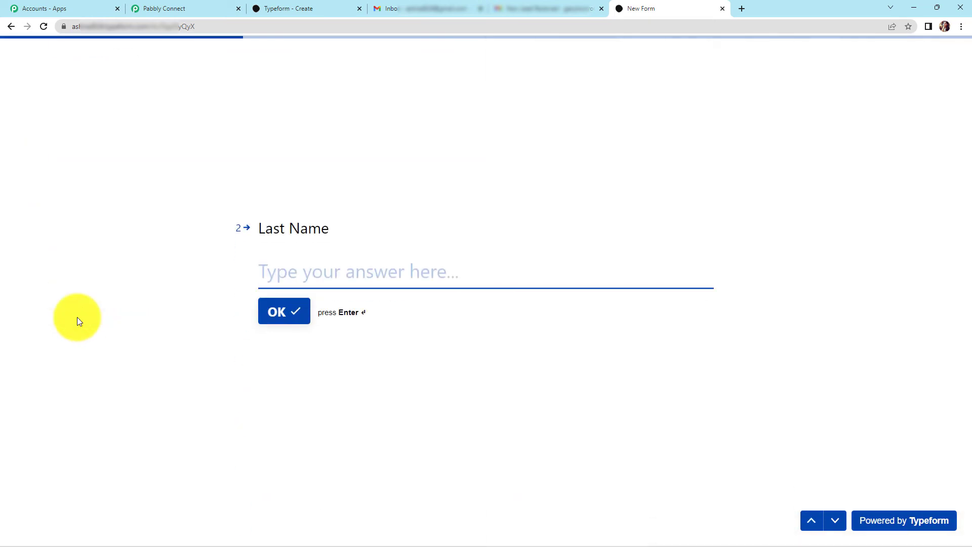
text(Nam)
click(282, 311)
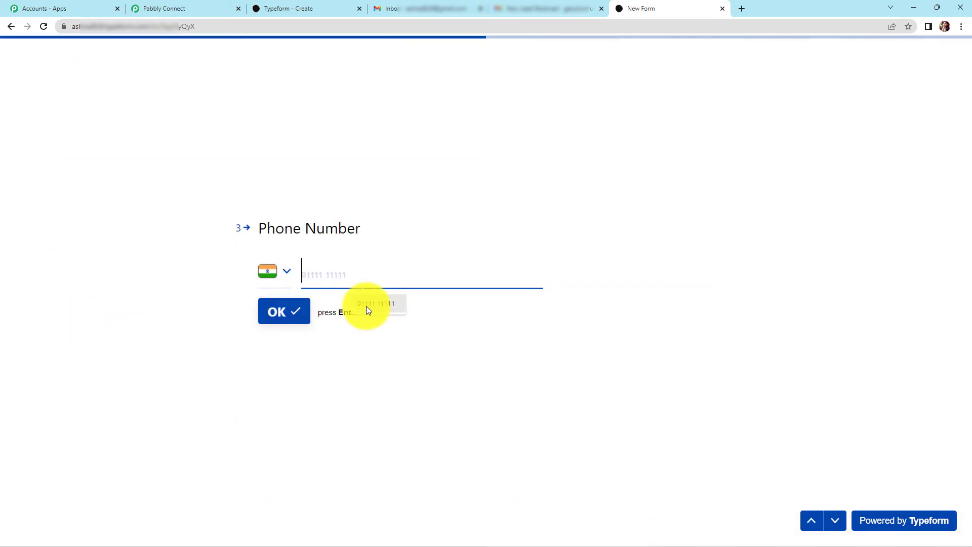
text(91111111111)
click(278, 315)
click(327, 261)
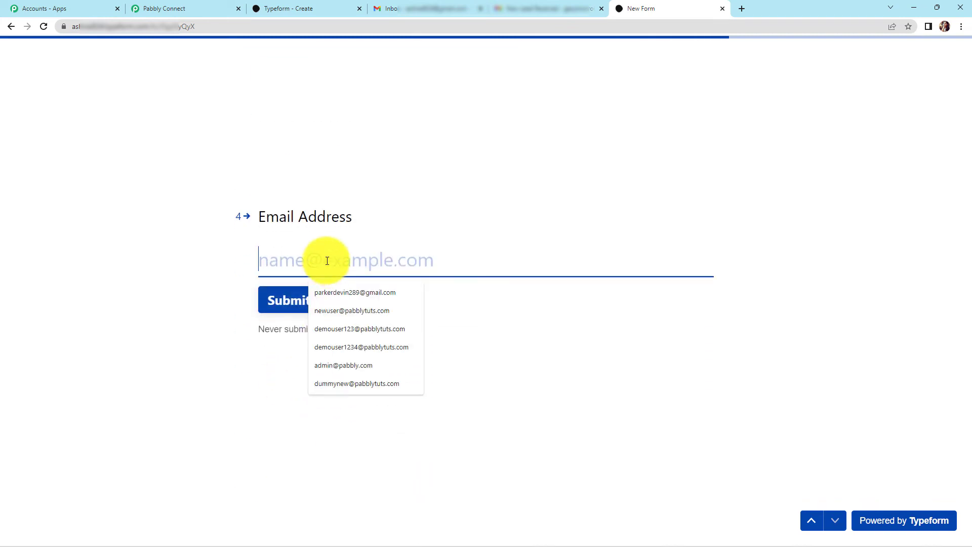
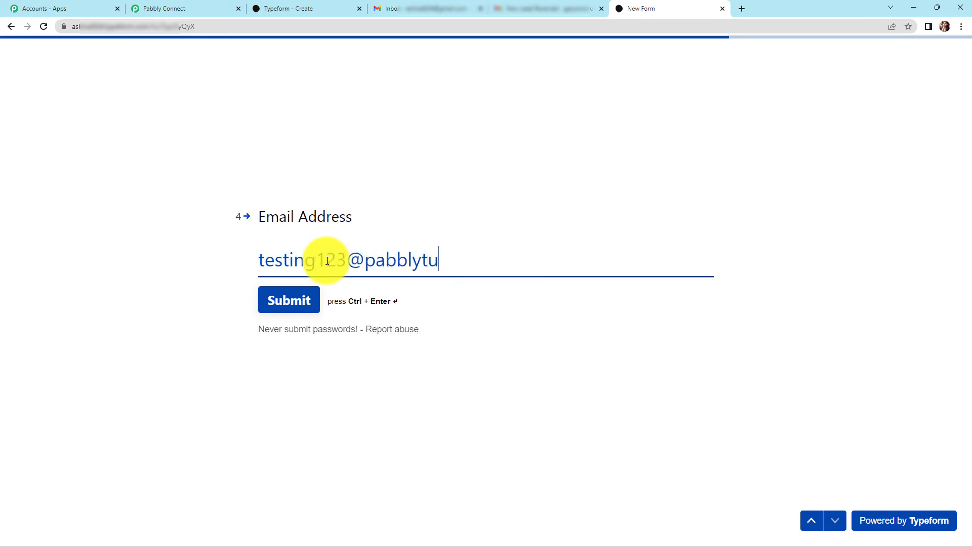
click(278, 312)
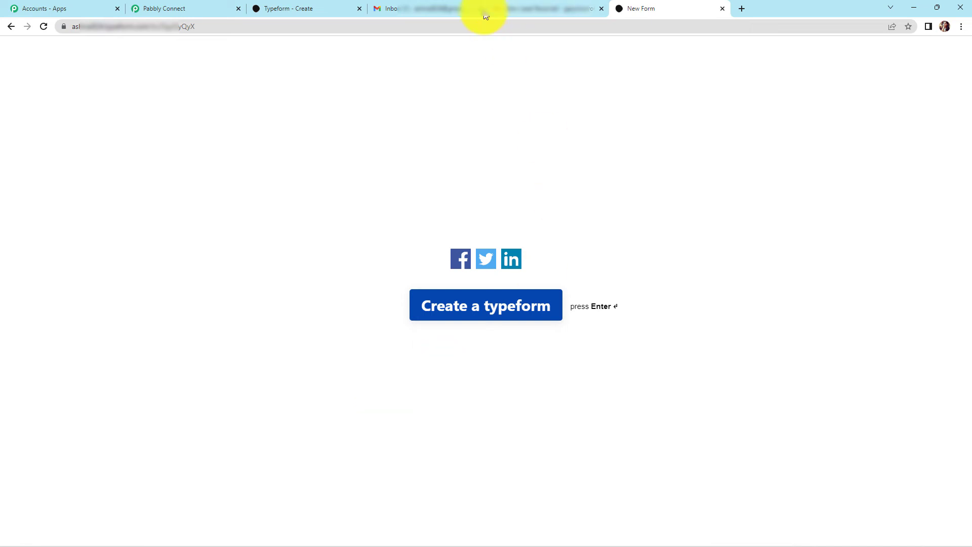
- Check the respondent's Response Received email, then open the team's newest New Lead Received email
click(424, 12)
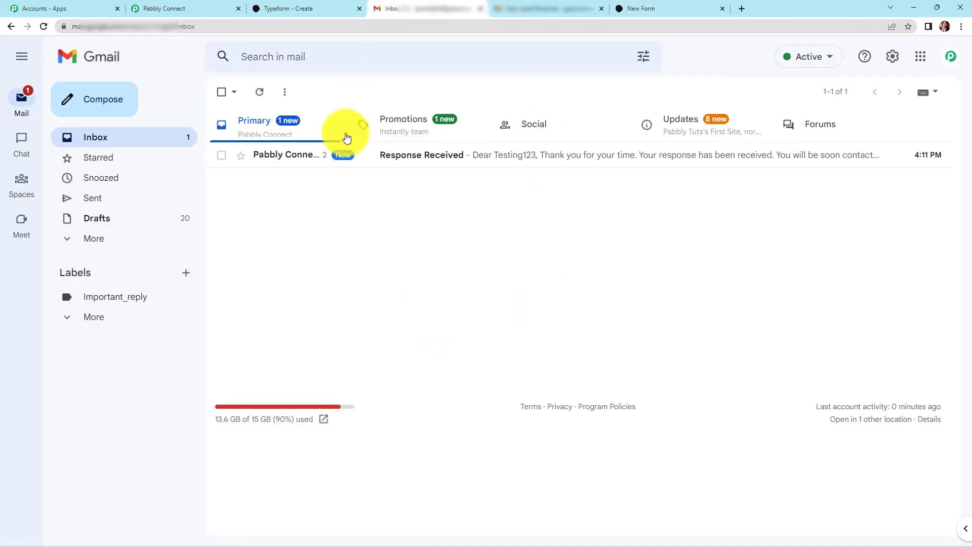
click(434, 158)
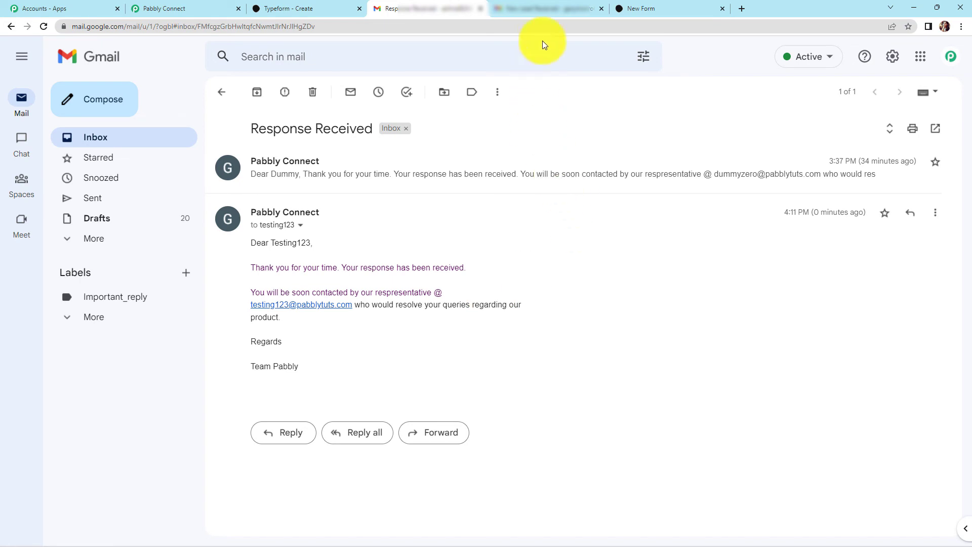
click(543, 10)
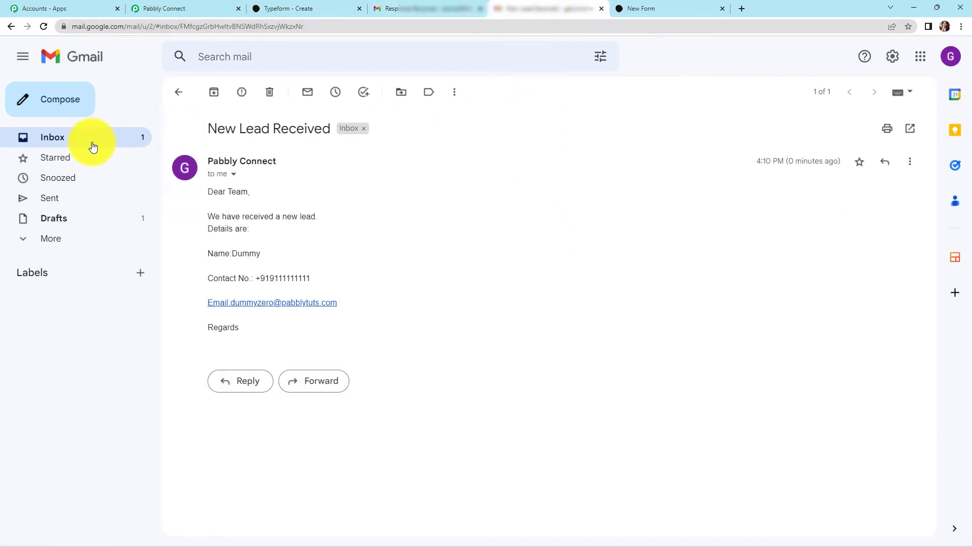
click(60, 141)
click(391, 155)
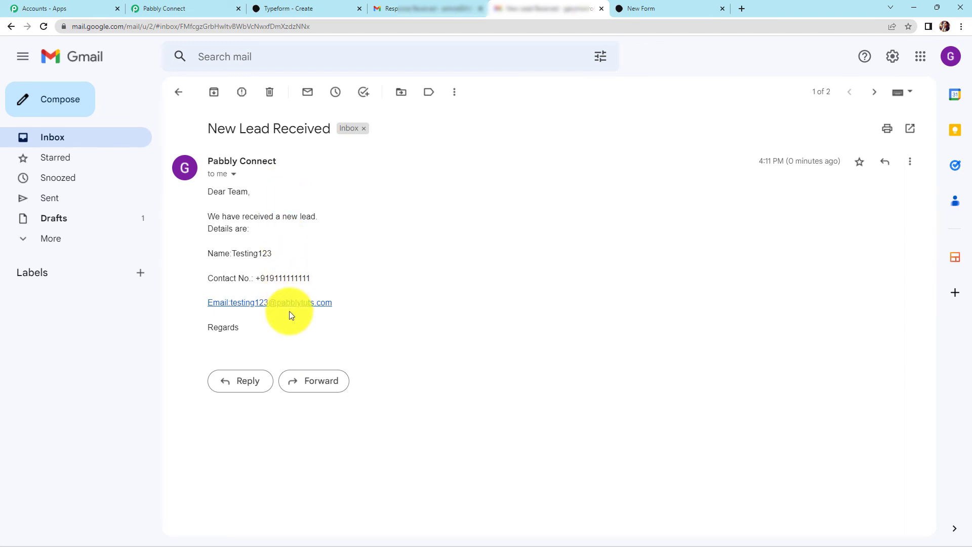
- Collapse the Typeform New Entry trigger and both Gmail Send Email steps in the workflow
click(195, 6)
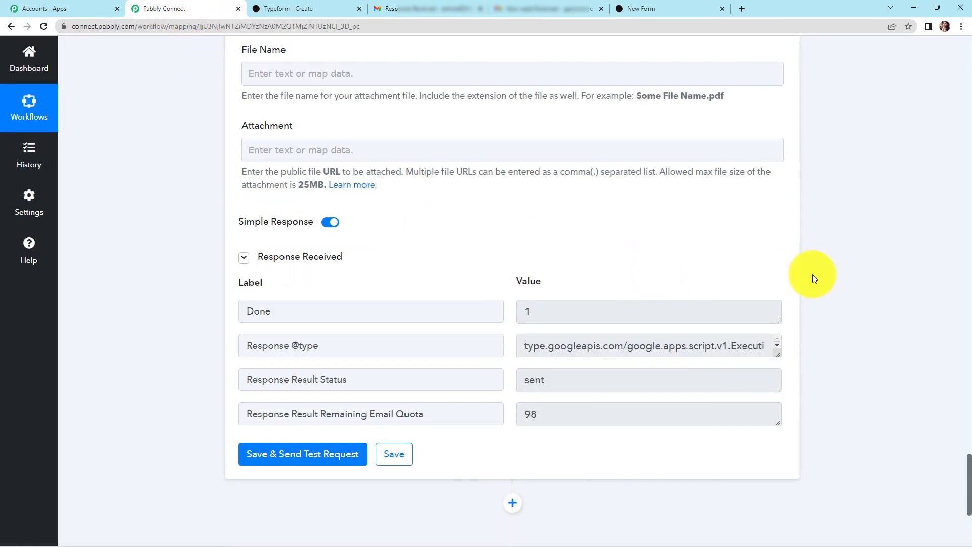
drag(968, 456, 920, 60)
click(779, 145)
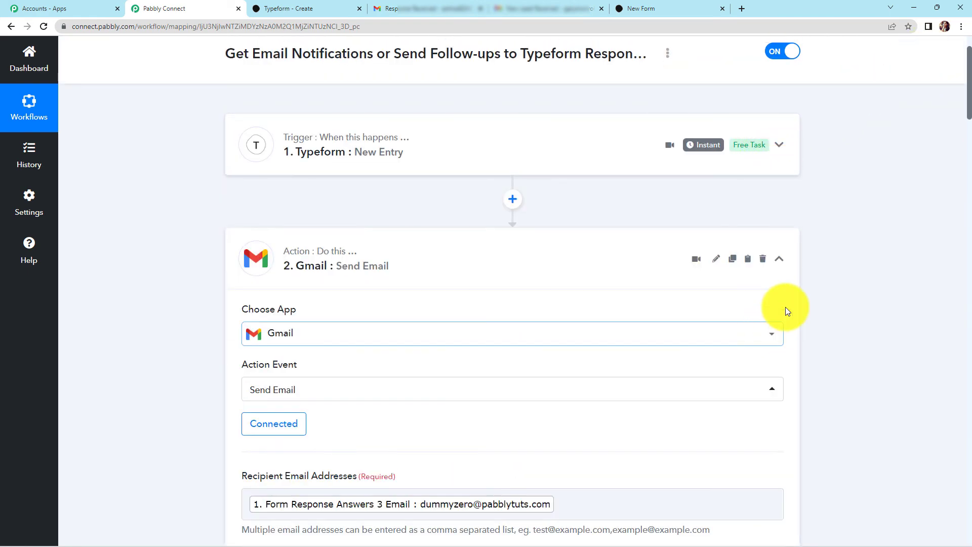
click(779, 262)
click(779, 375)
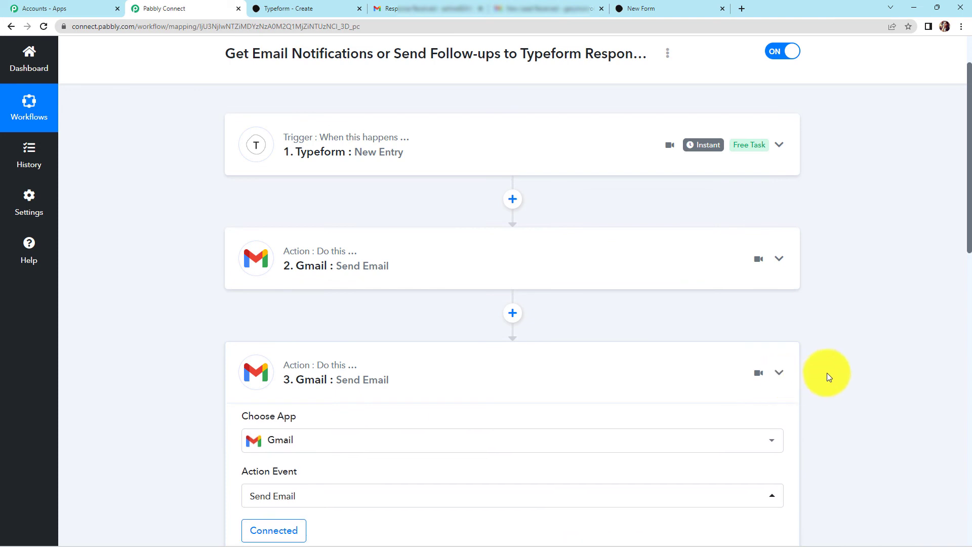